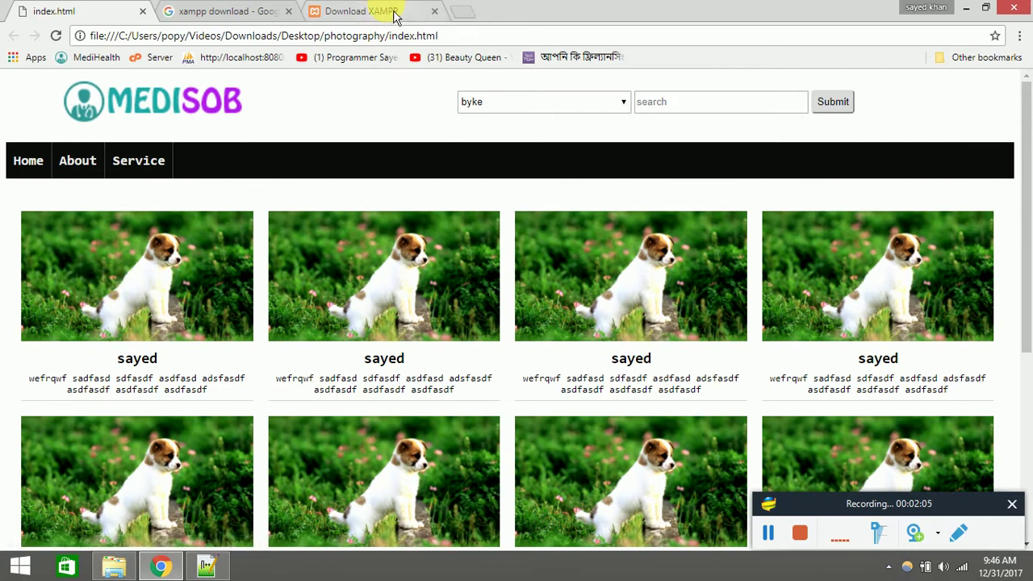
# Review the XAMPP for Windows versions, 32-bit downloads and file sizes on the Apache Friends download page.
pyautogui.click(393, 12)
pyautogui.scroll(-1, 335, 269)
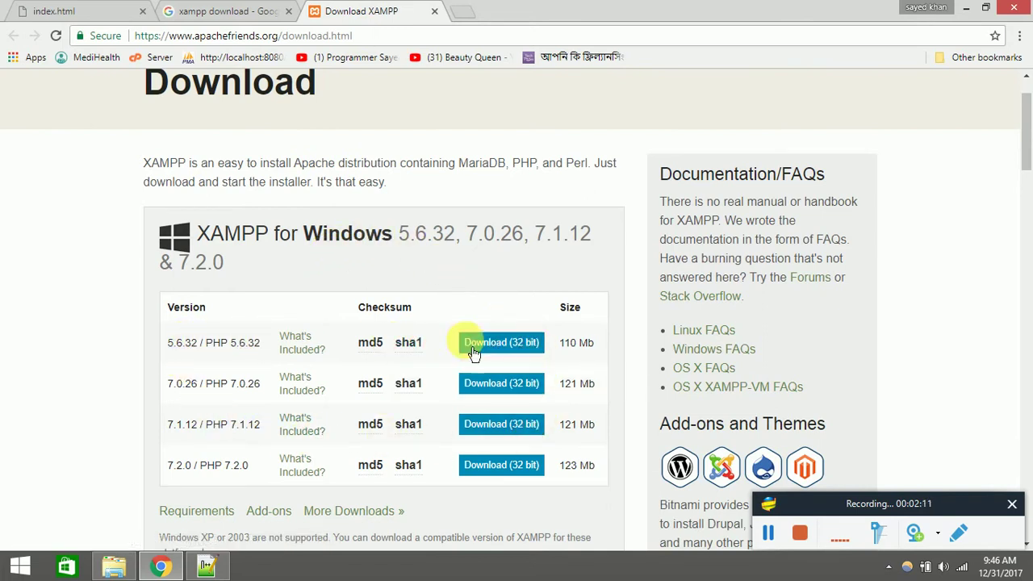
pyautogui.click(406, 246)
pyautogui.moveTo(406, 251); pyautogui.dragTo(570, 242)
pyautogui.click(252, 271)
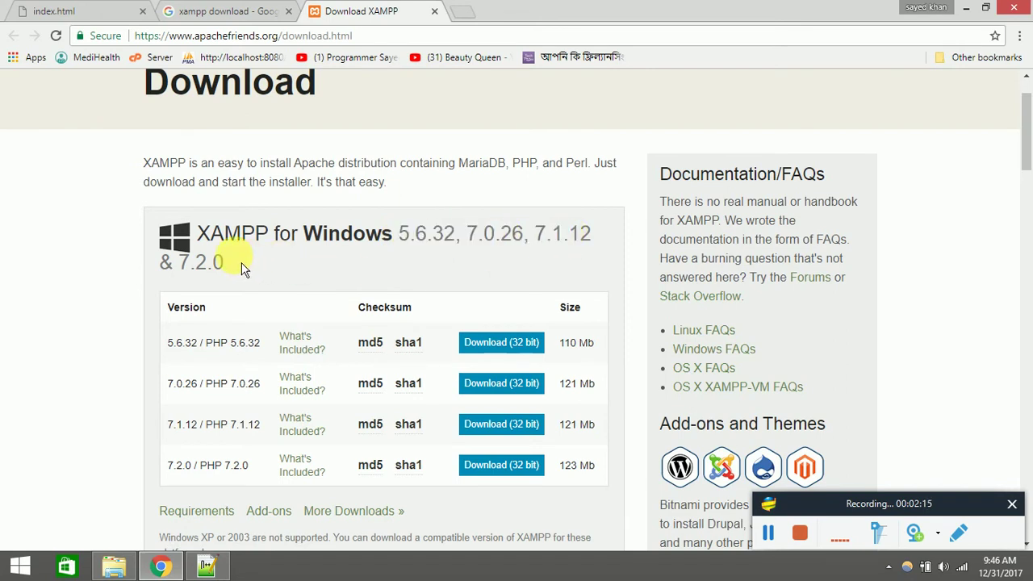
pyautogui.scroll(-1, 32, 295)
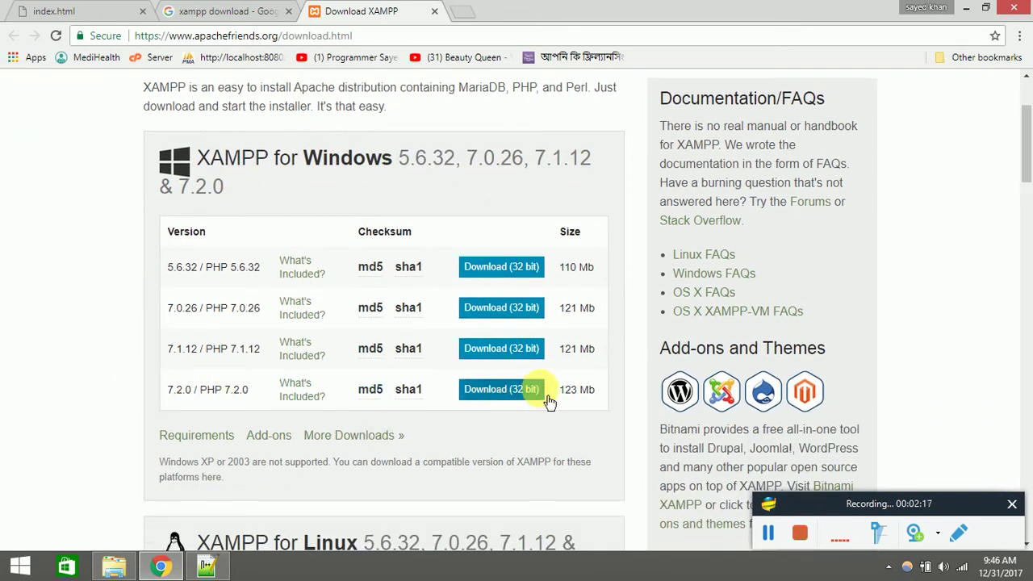
pyautogui.moveTo(408, 390)
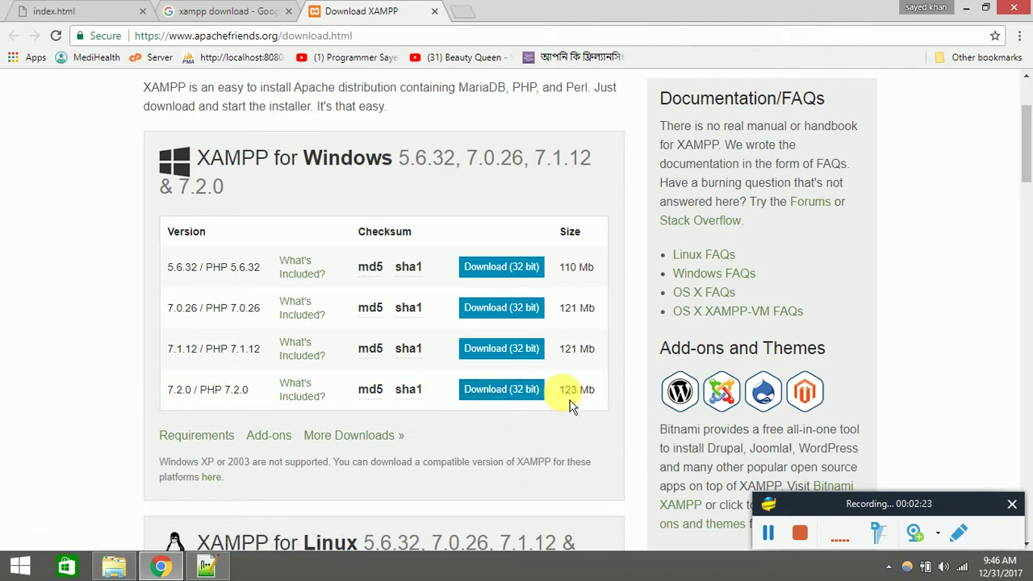
pyautogui.moveTo(570, 400); pyautogui.dragTo(593, 401)
pyautogui.click(602, 404)
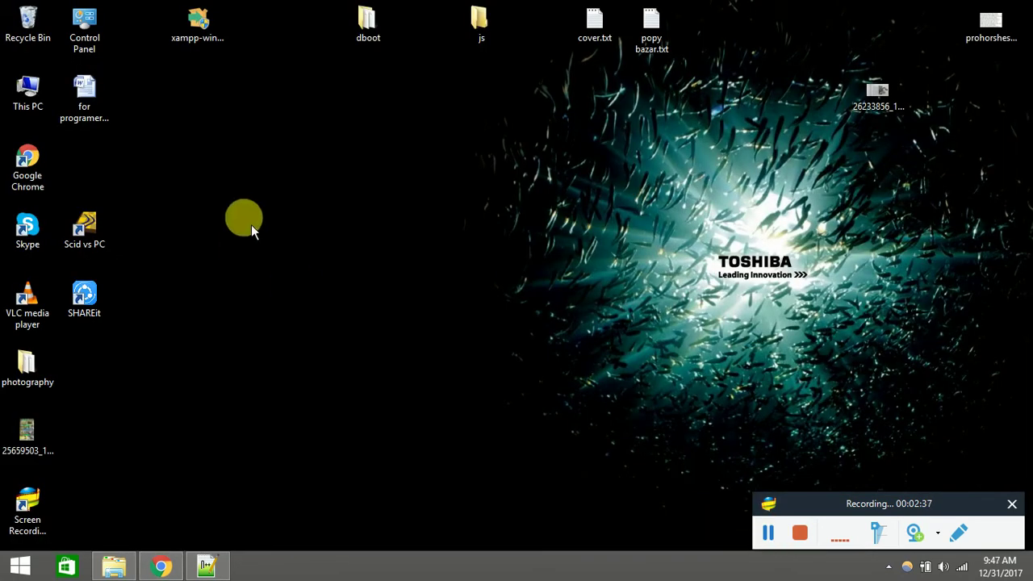
# Run the XAMPP installer from the desktop and proceed through setup with the default components and the C:\xampp installation folder.
pyautogui.click(192, 26)
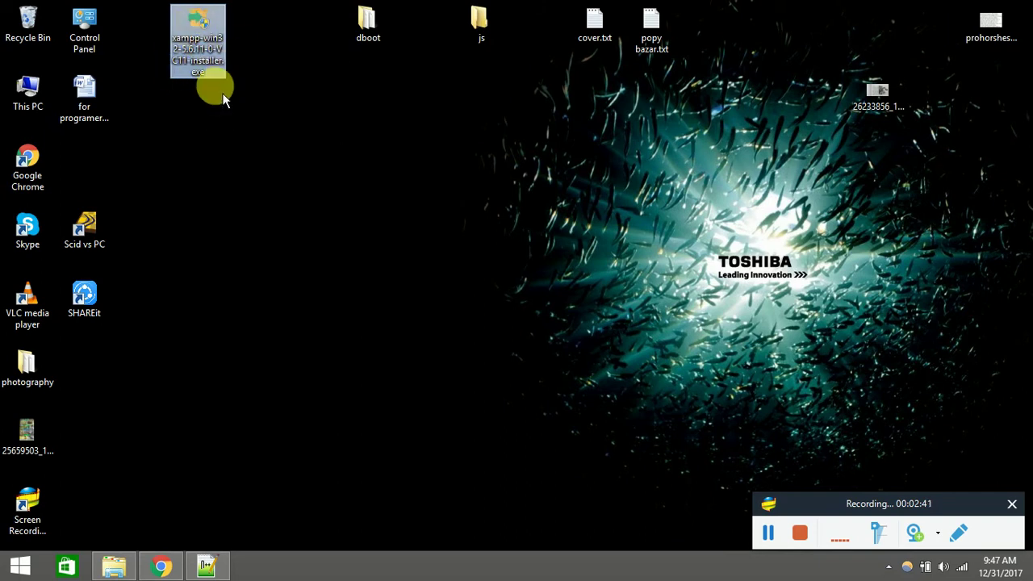
pyautogui.doubleClick(204, 38)
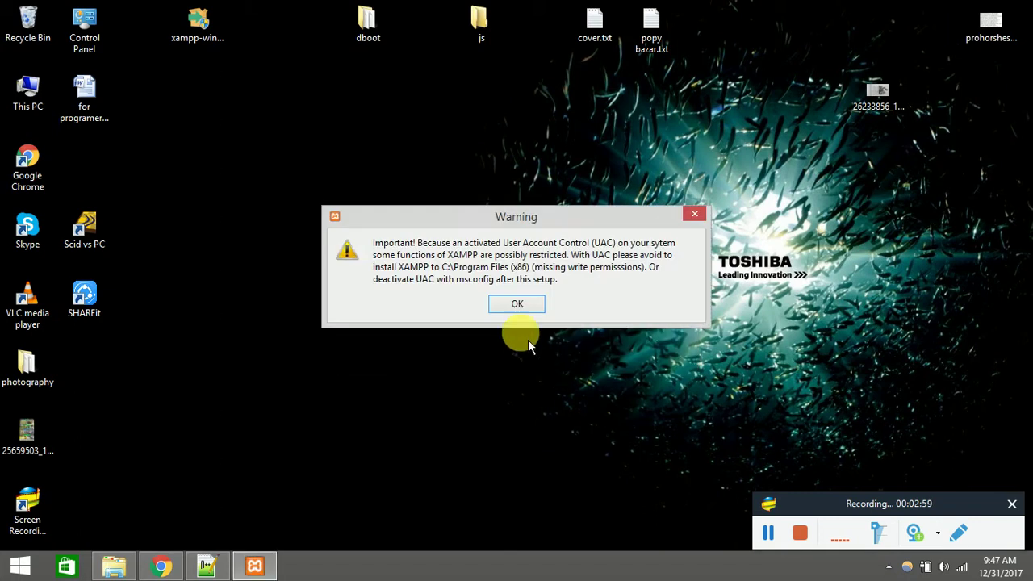
pyautogui.click(527, 310)
pyautogui.click(627, 437)
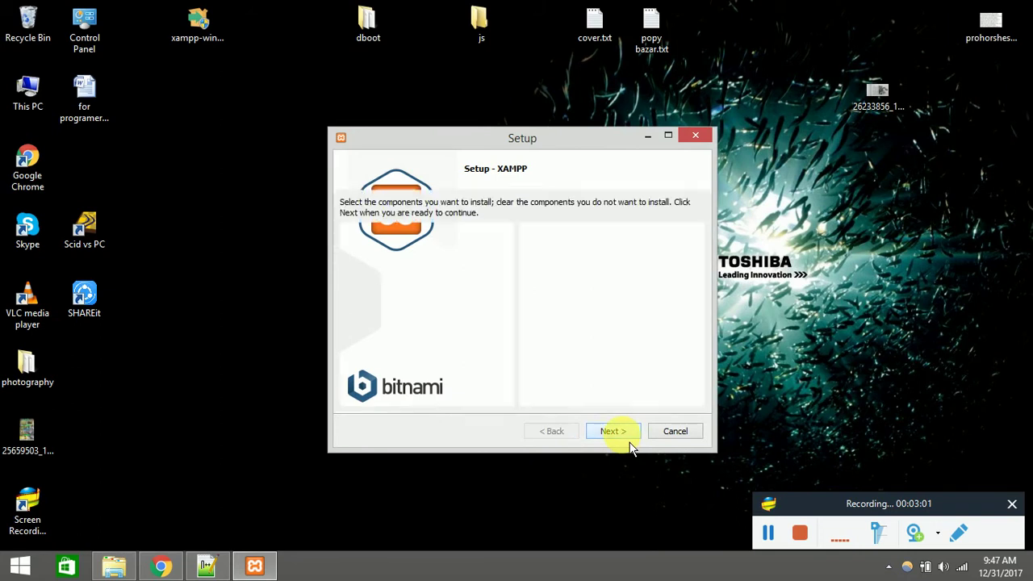
pyautogui.click(627, 437)
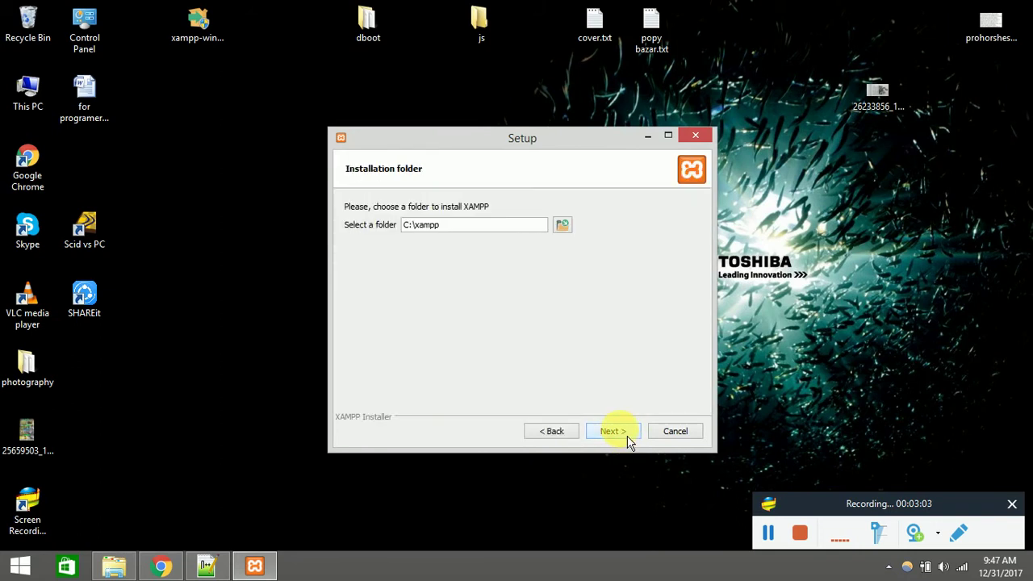
pyautogui.click(627, 437)
pyautogui.click(627, 437)
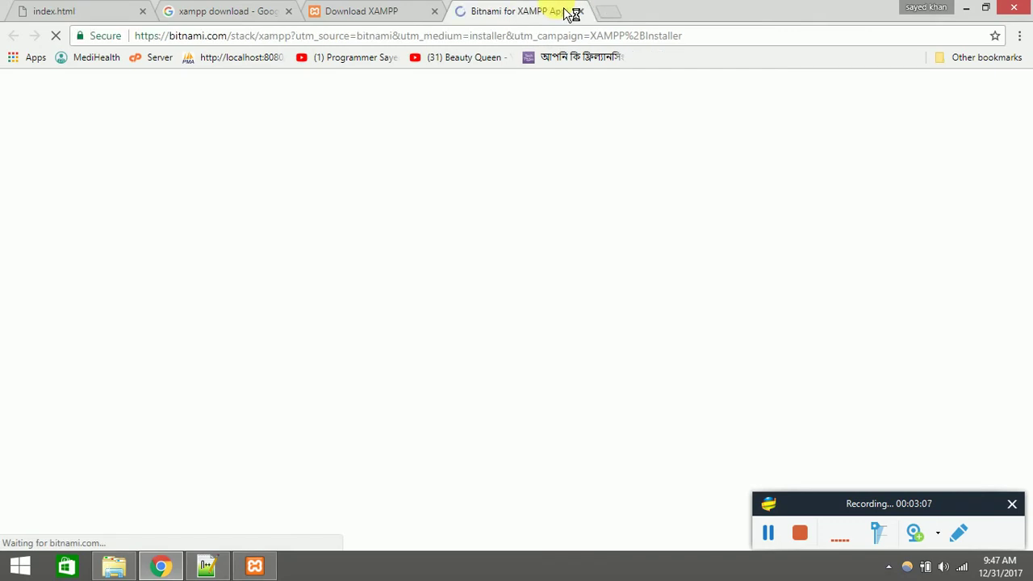
# Close the Bitnami page, install XAMPP, and finish the setup with the option to start the Control Panel enabled.
pyautogui.click(570, 11)
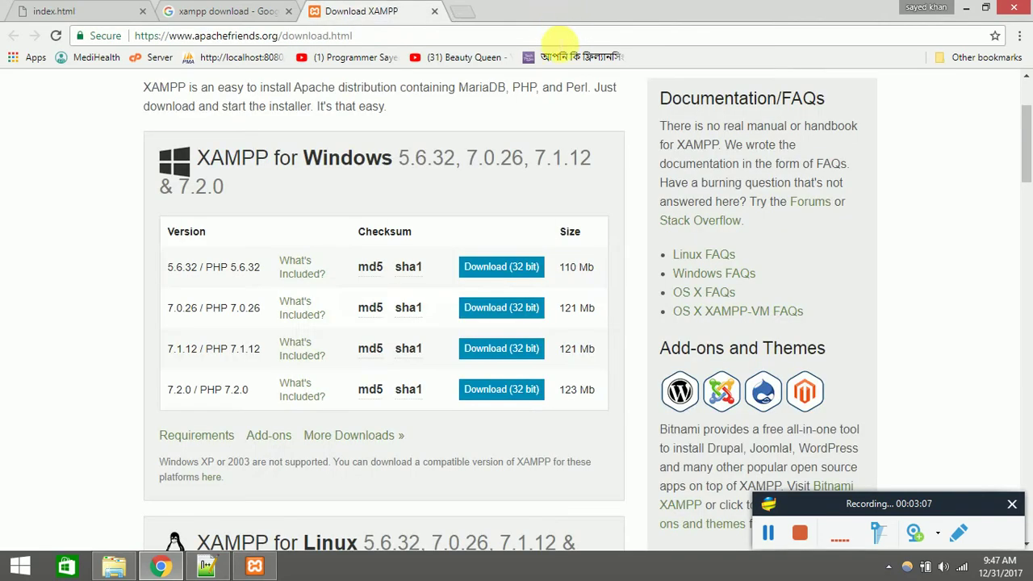
pyautogui.click(966, 8)
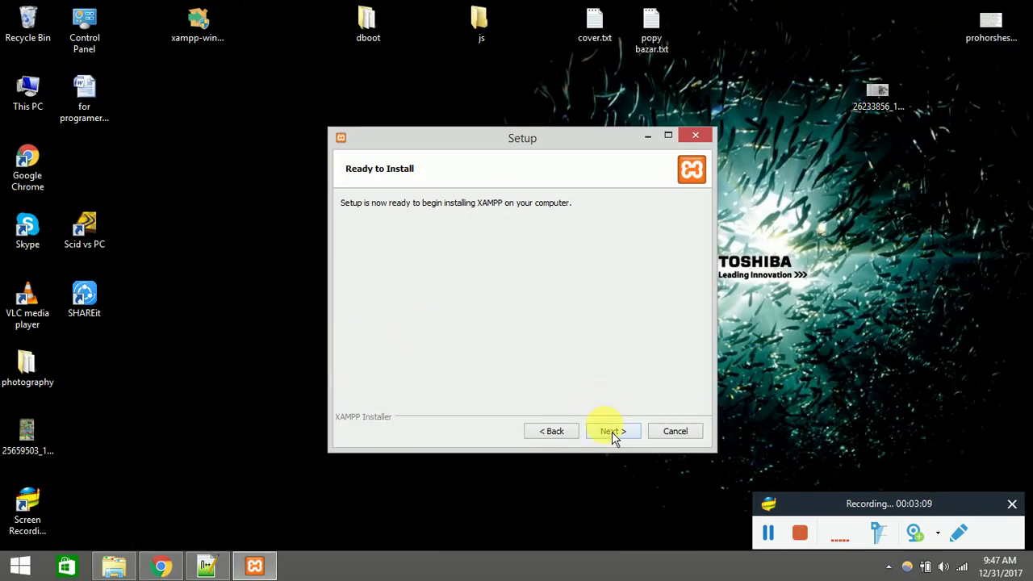
pyautogui.click(611, 431)
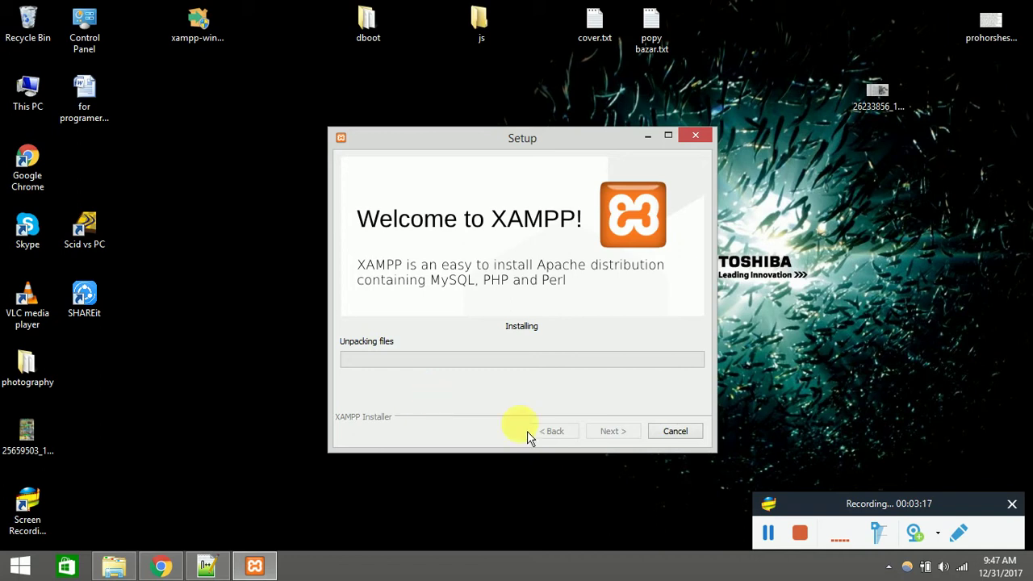
pyautogui.click(759, 521)
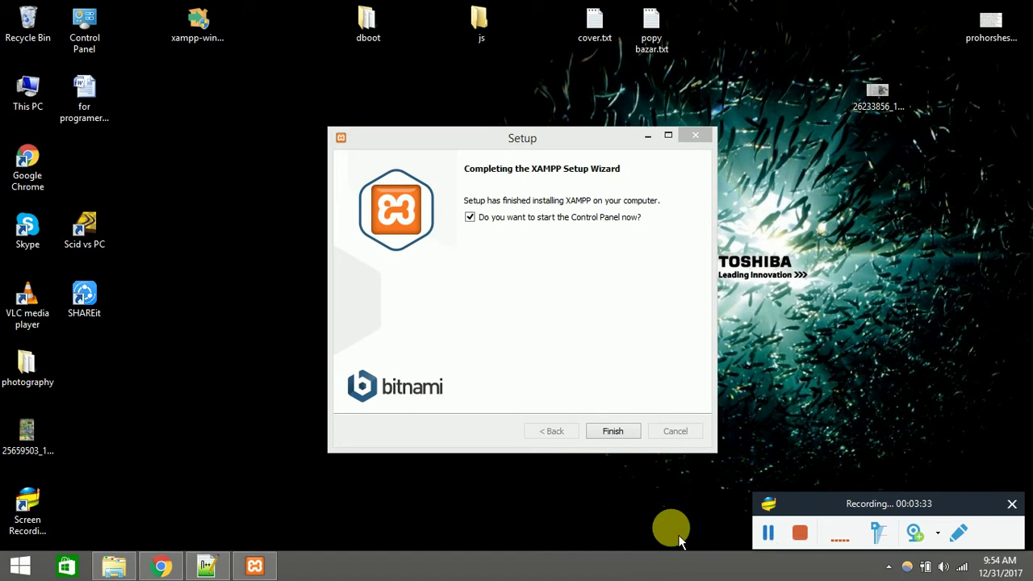
pyautogui.click(614, 431)
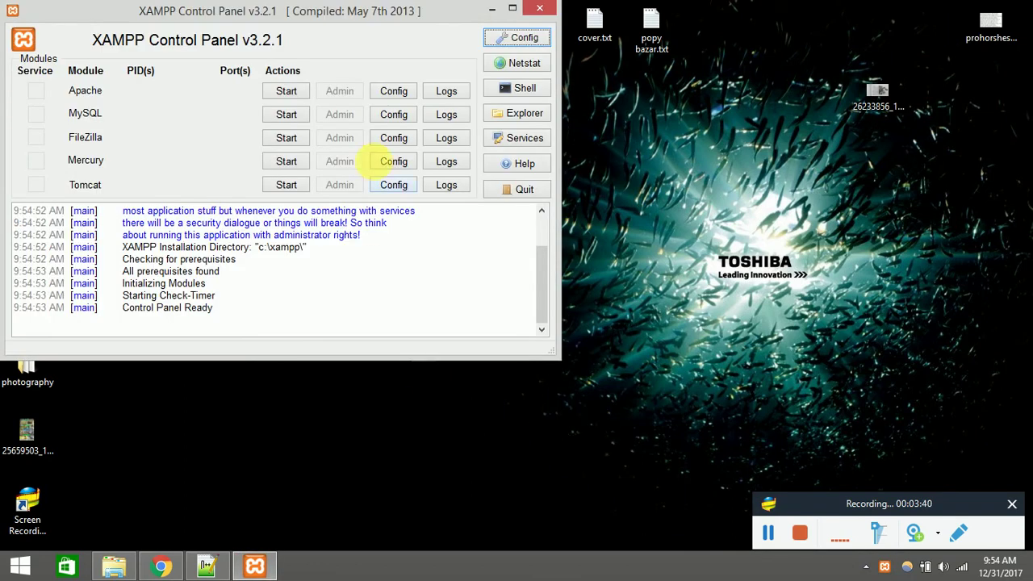
# Start the Apache module and allow Apache HTTP Server through Windows Firewall on public networks.
pyautogui.click(300, 95)
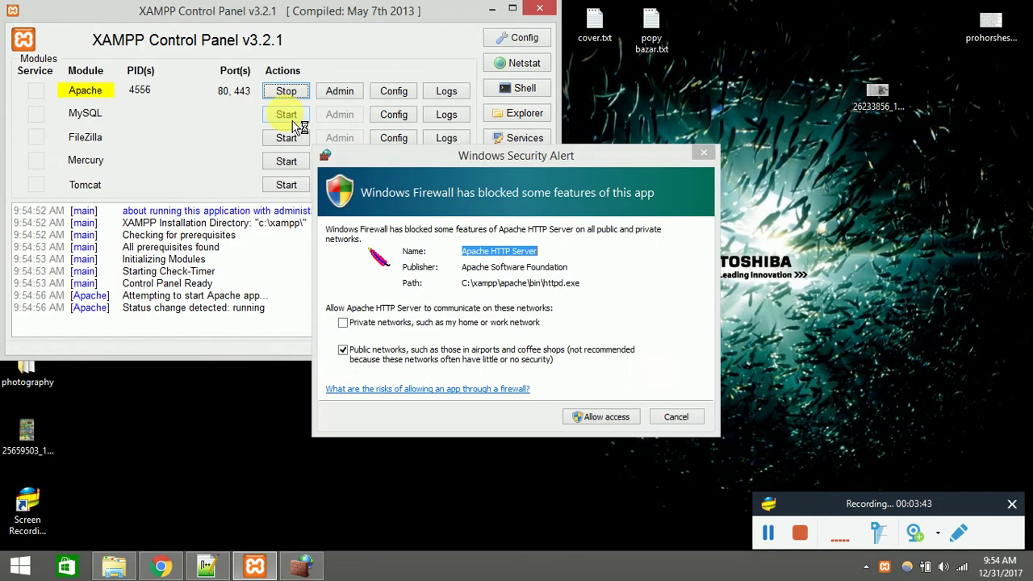
pyautogui.click(601, 416)
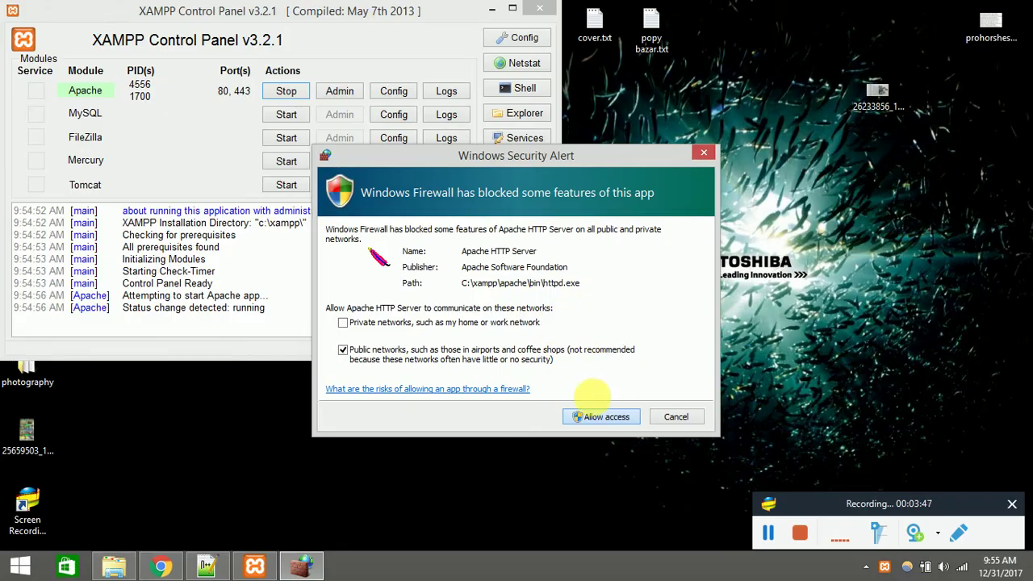
pyautogui.click(595, 415)
# Start the MySQL module and allow mysqld.exe through Windows Firewall on public networks.
pyautogui.click(289, 117)
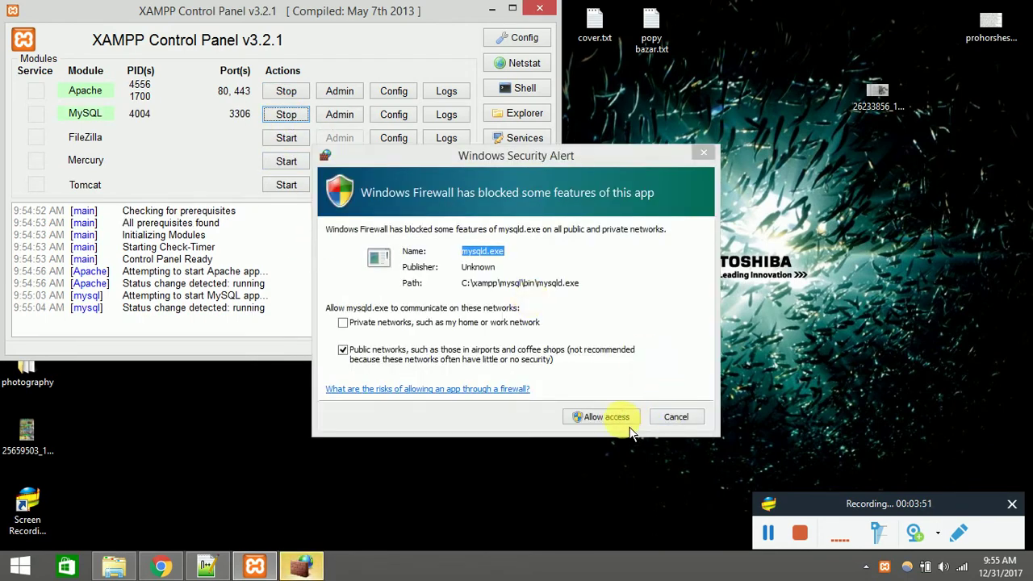
pyautogui.click(617, 414)
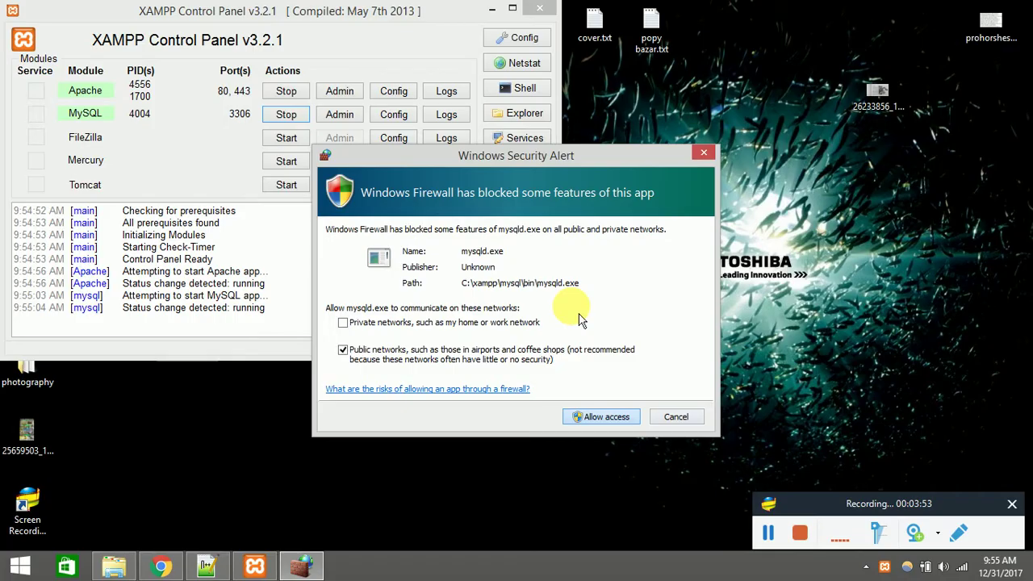
pyautogui.click(611, 418)
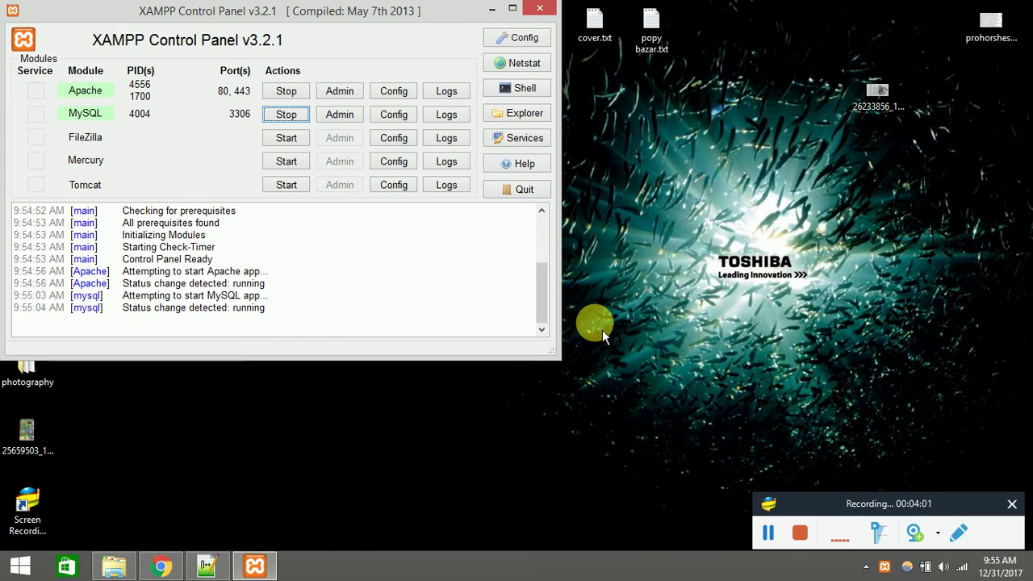
# Switch to Chrome, reload the localhost site, and look over the XAMPP dashboard page.
pyautogui.hotkey('alt', 'Tab')
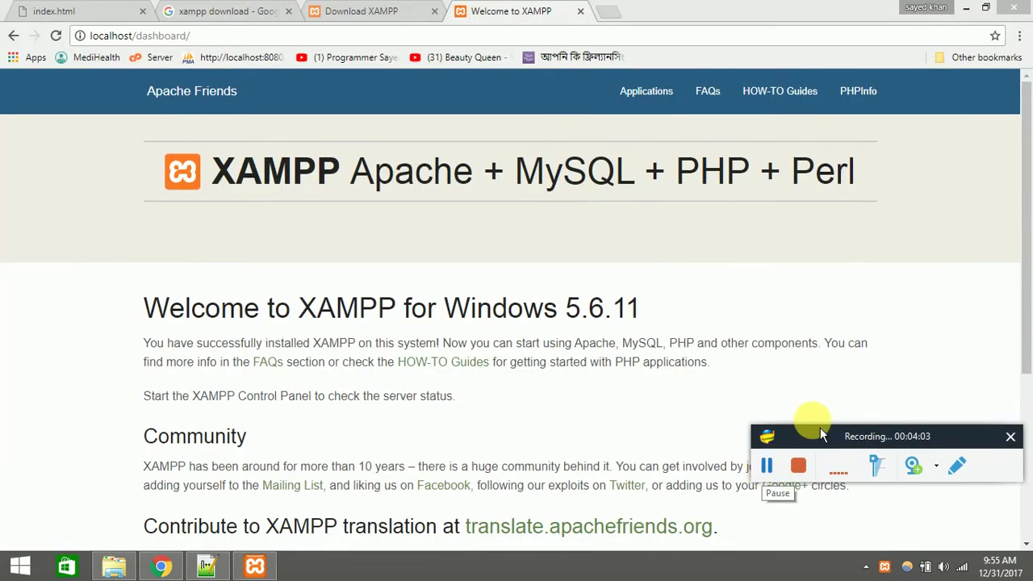
pyautogui.moveTo(824, 439); pyautogui.dragTo(870, 436)
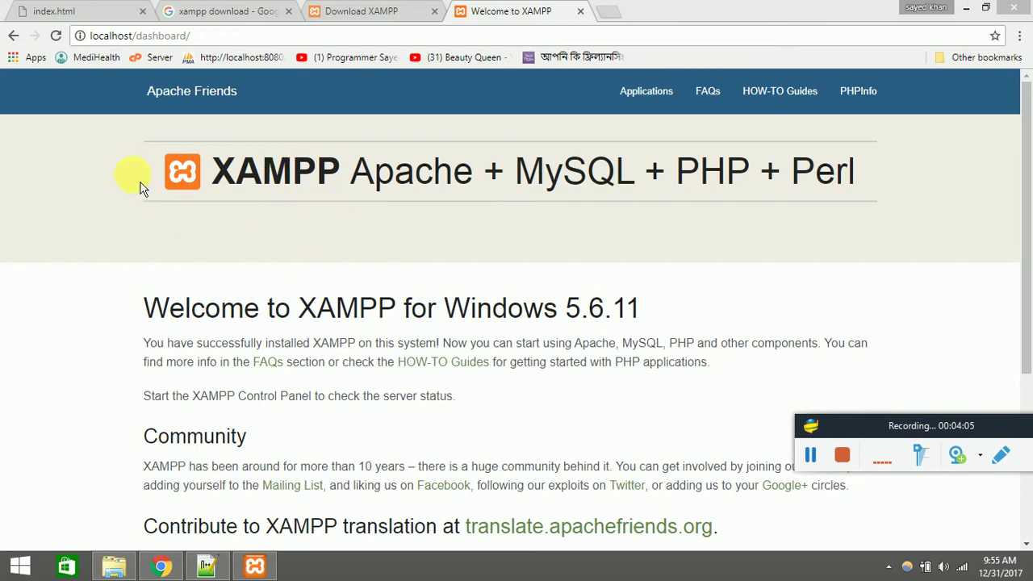
pyautogui.moveTo(136, 36); pyautogui.dragTo(274, 37)
pyautogui.press('BackSpace')
pyautogui.press('Return')
pyautogui.scroll(-3, 371, 319)
pyautogui.scroll(3, 359, 302)
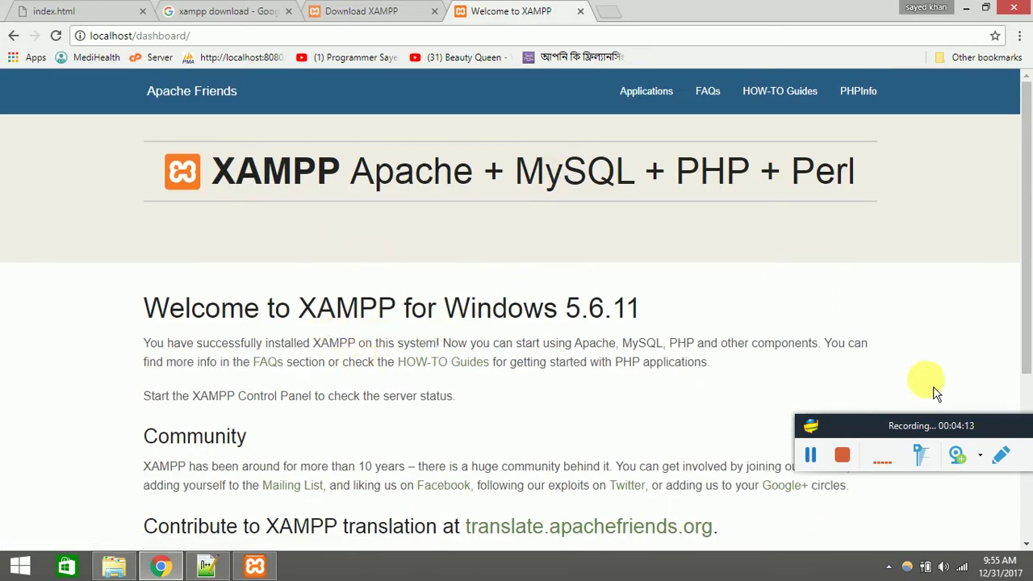
# Minimize the browser and the XAMPP Control Panel to get back to the desktop.
pyautogui.moveTo(921, 431); pyautogui.dragTo(910, 505)
pyautogui.click(966, 7)
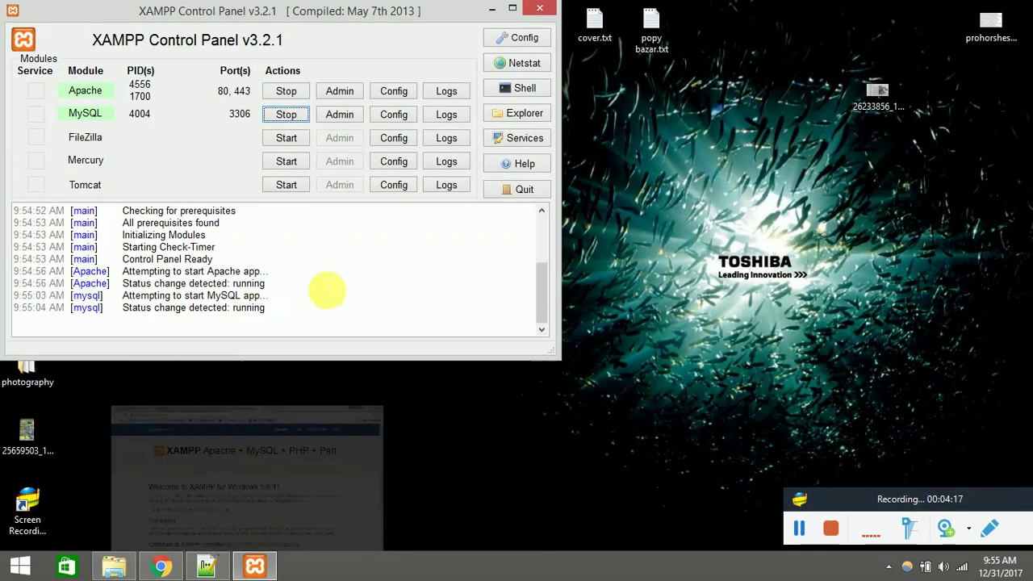
pyautogui.moveTo(257, 24); pyautogui.dragTo(471, 79)
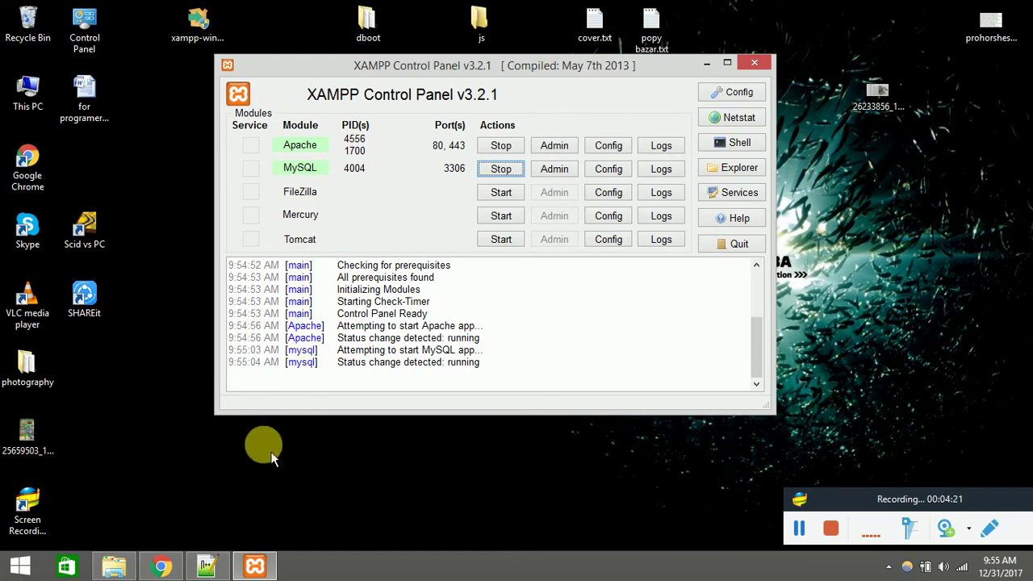
pyautogui.click(707, 65)
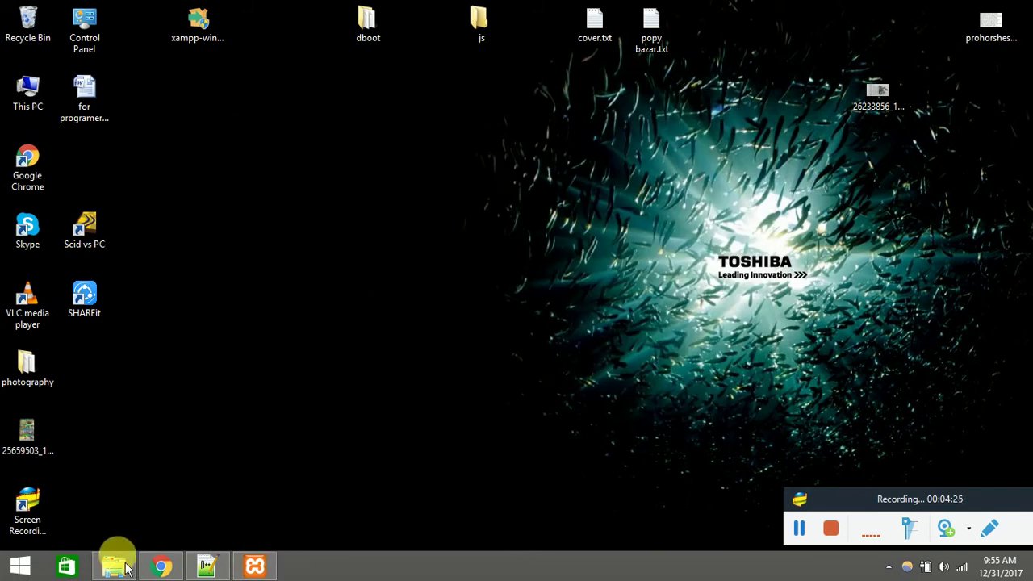
# Search the installed programs for "xampp" and open the XAMPP Control Panel to check its modules.
pyautogui.click(6, 567)
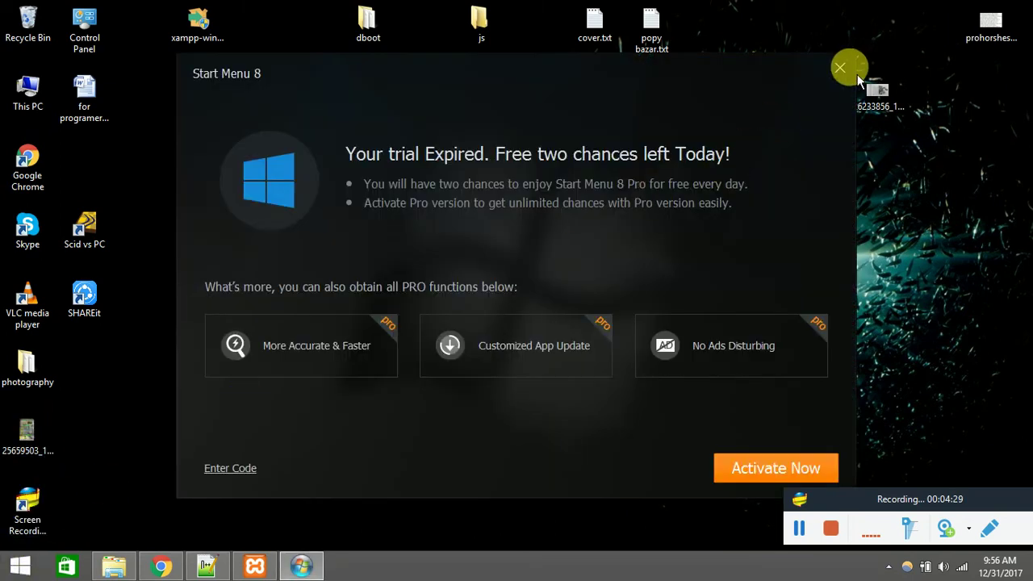
pyautogui.click(844, 70)
pyautogui.click(7, 567)
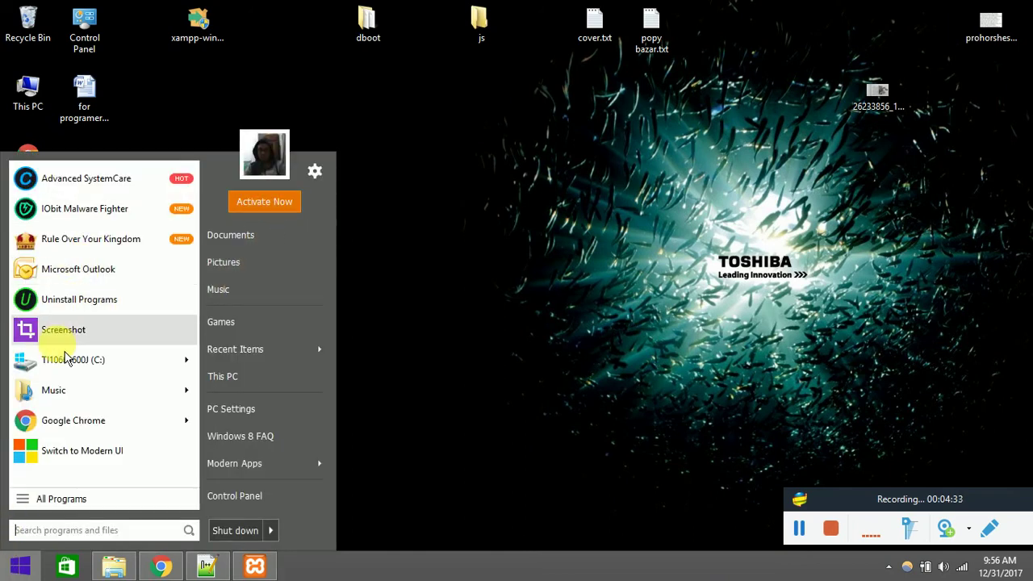
pyautogui.click(79, 530)
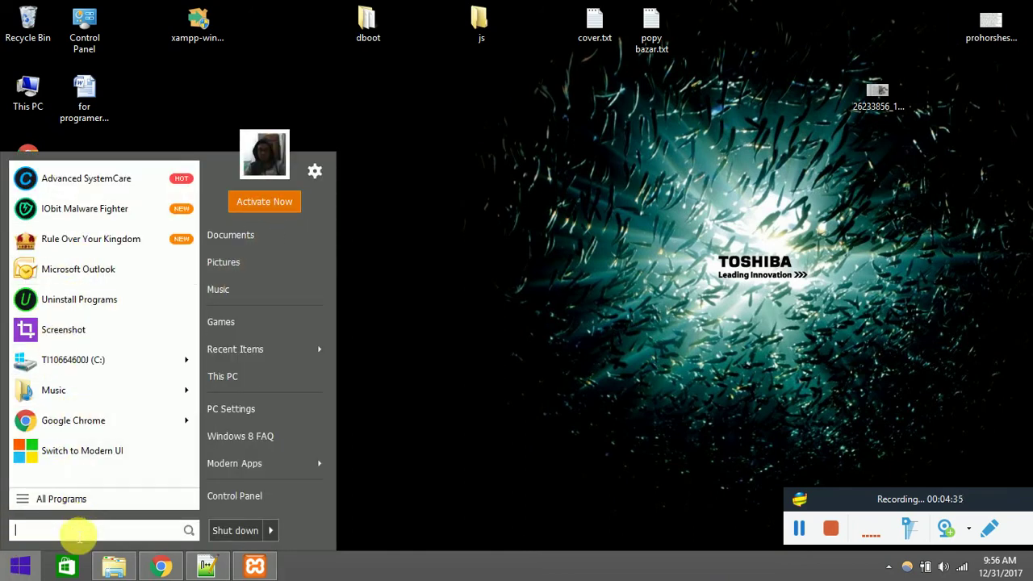
pyautogui.write('xampp')
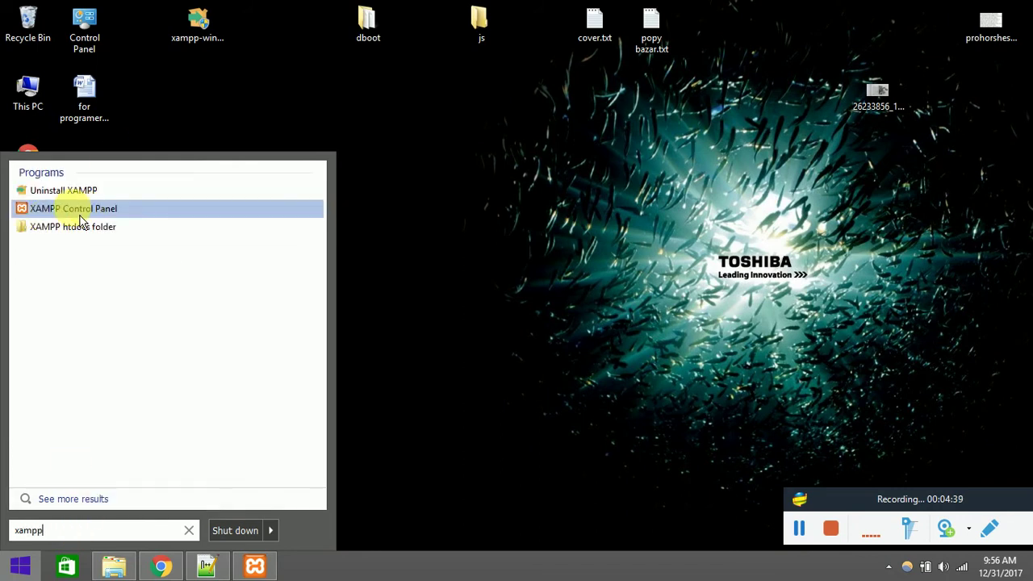
pyautogui.click(112, 210)
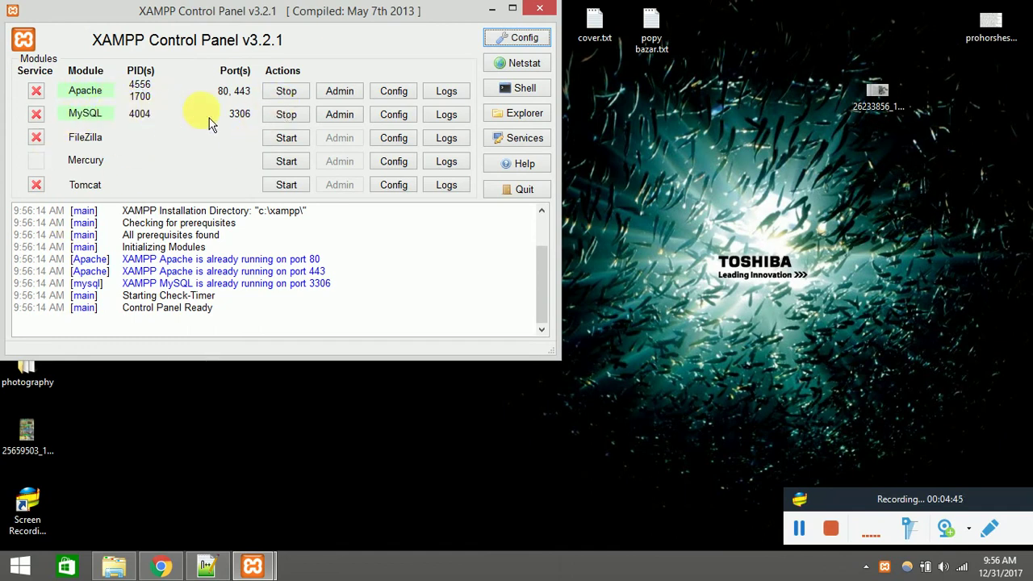
# Close the reopened XAMPP Control Panel and refresh the desktop.
pyautogui.click(539, 8)
pyautogui.rightClick(267, 193)
pyautogui.click(306, 223)
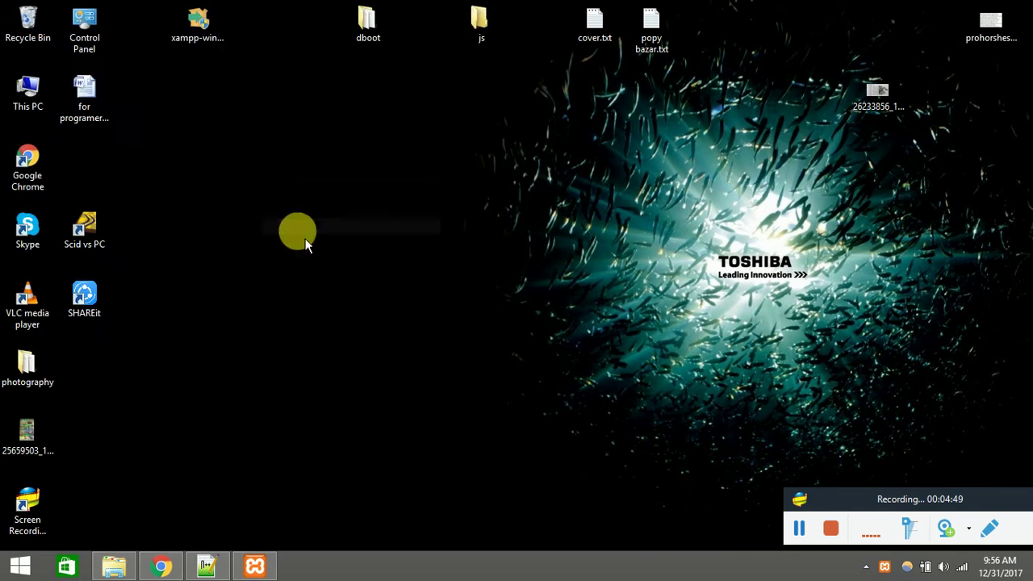
# Switch to File Explorer and open the xampp folder on the C: drive.
pyautogui.click(161, 566)
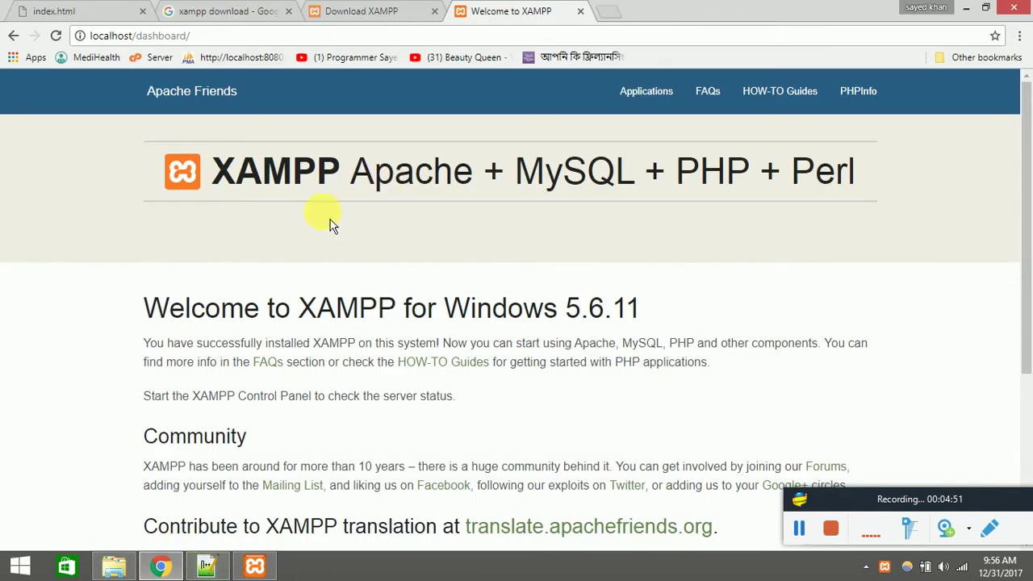
pyautogui.click(114, 566)
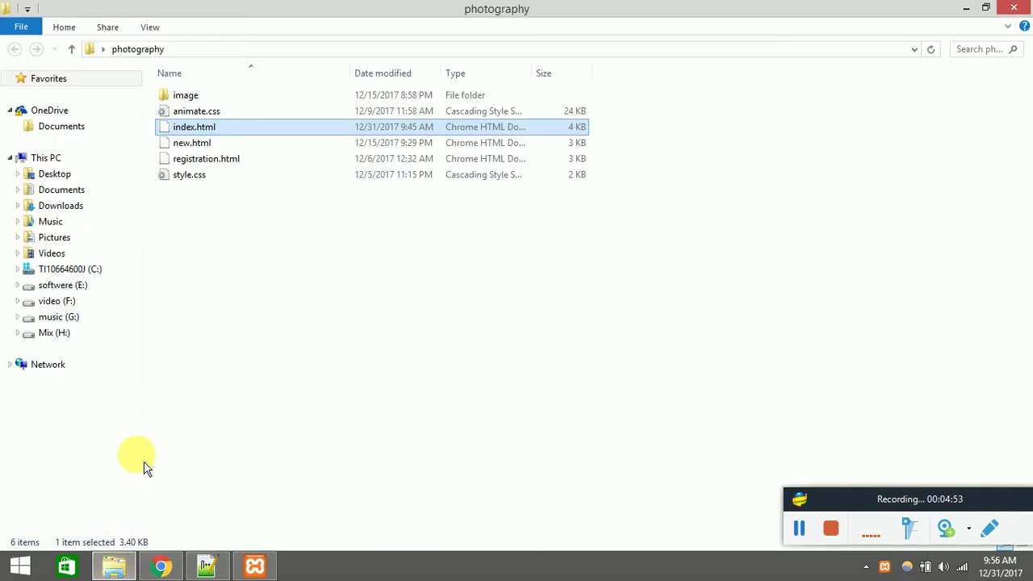
pyautogui.click(73, 270)
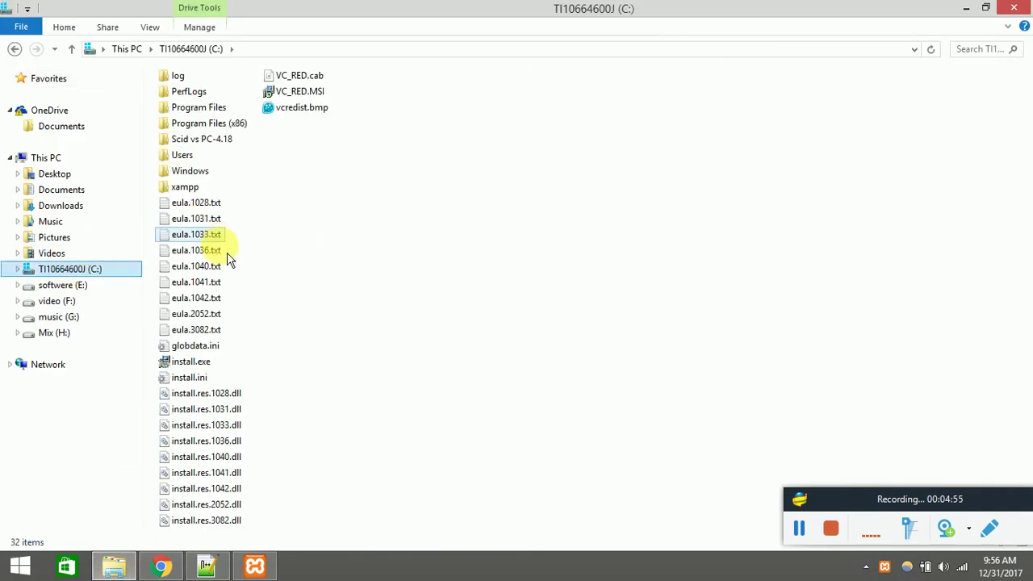
pyautogui.click(194, 188)
pyautogui.press('Return')
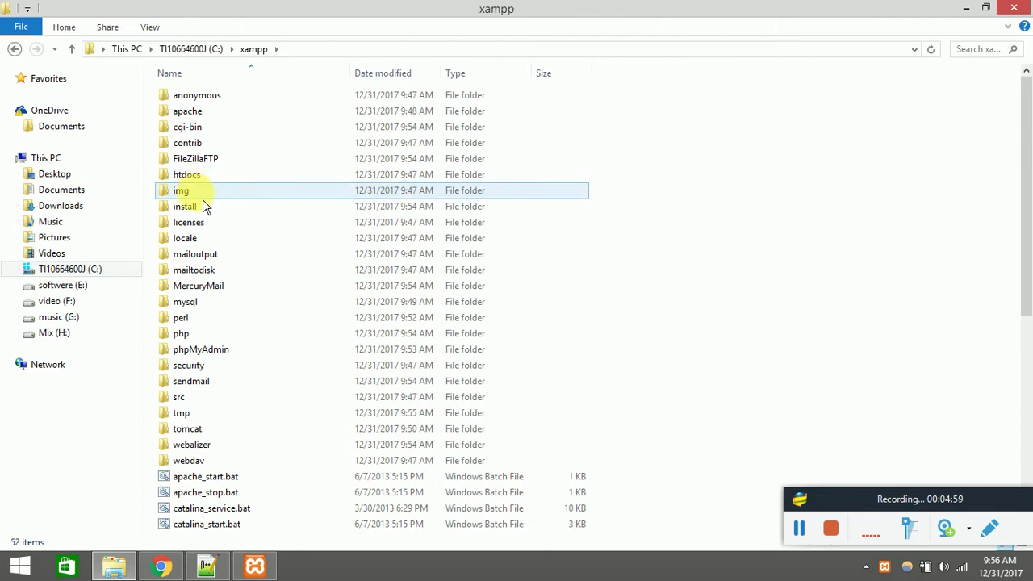
# Delete all contents of the htdocs folder, shrink its window and minimize Chrome to expose the desktop.
pyautogui.moveTo(183, 245); pyautogui.dragTo(191, 99)
pyautogui.rightClick(196, 107)
pyautogui.click(247, 342)
pyautogui.rightClick(281, 203)
pyautogui.click(314, 250)
pyautogui.click(986, 9)
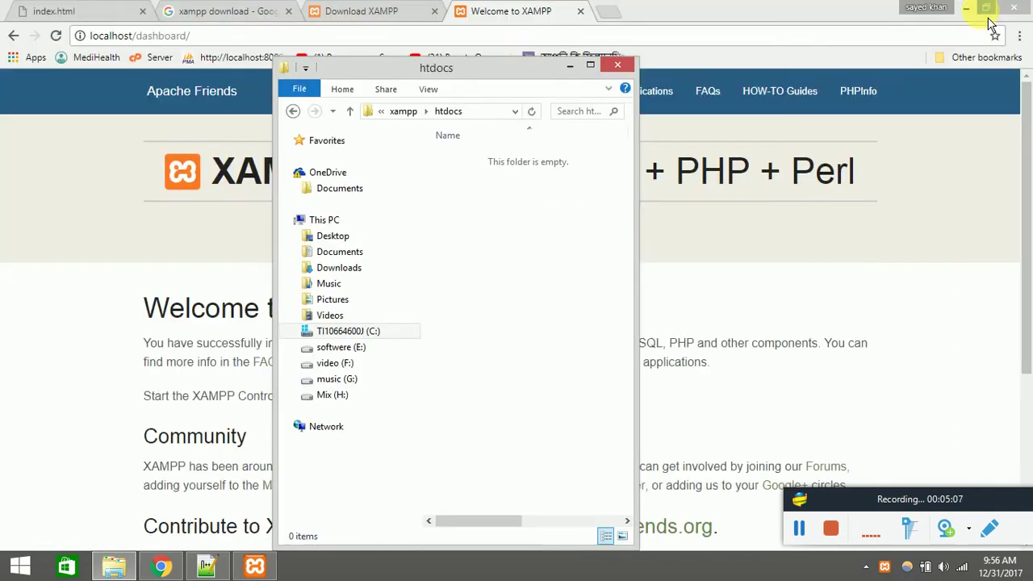
pyautogui.click(967, 8)
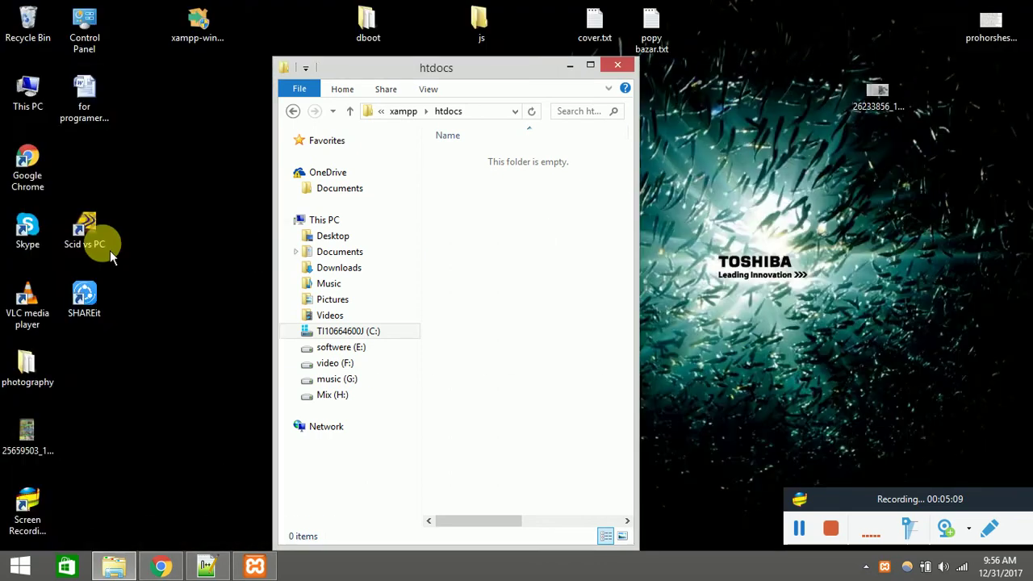
# Check the files in the desktop's photography folder and try to move the folder into htdocs.
pyautogui.doubleClick(24, 369)
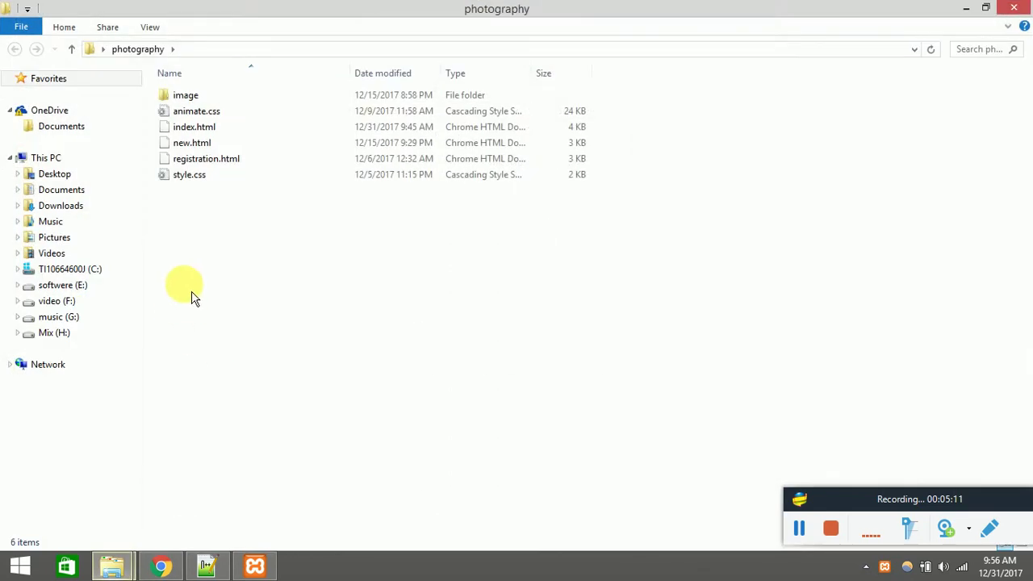
pyautogui.click(968, 10)
pyautogui.click(28, 376)
pyautogui.moveTo(28, 382); pyautogui.dragTo(514, 279)
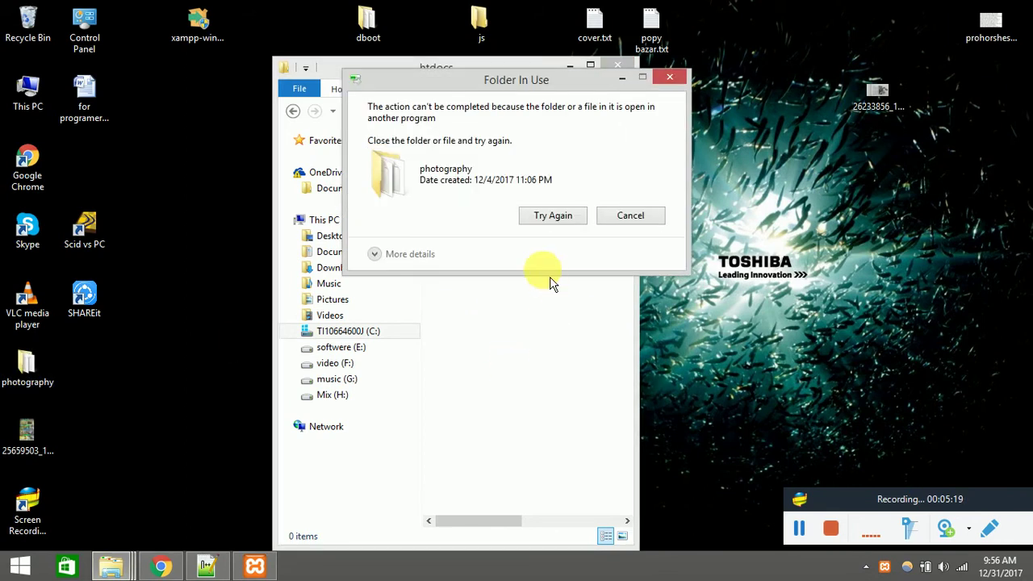
pyautogui.click(626, 222)
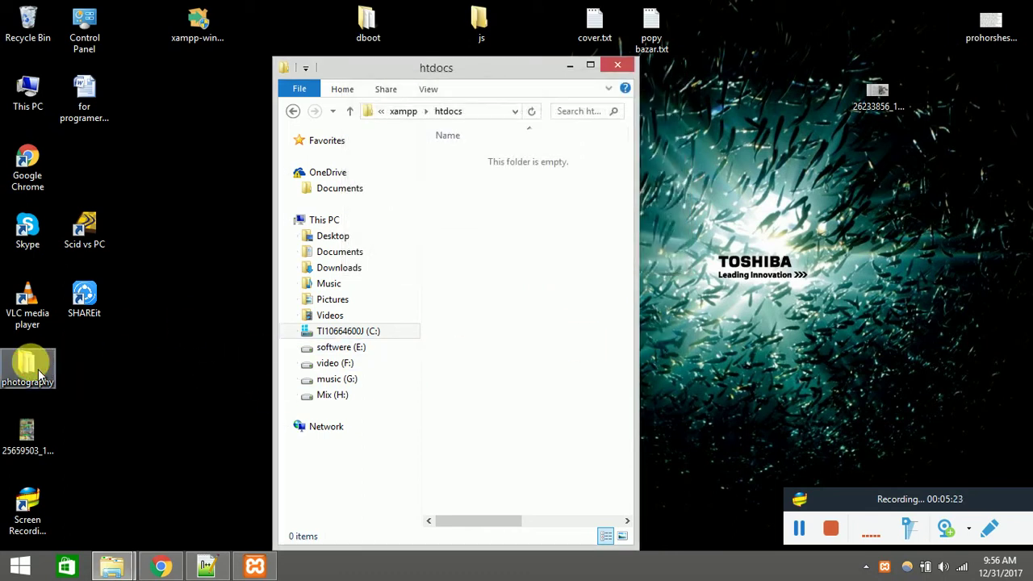
# Copy the photography folder from the desktop into htdocs and maximize the htdocs window.
pyautogui.rightClick(38, 372)
pyautogui.click(72, 269)
pyautogui.click(478, 214)
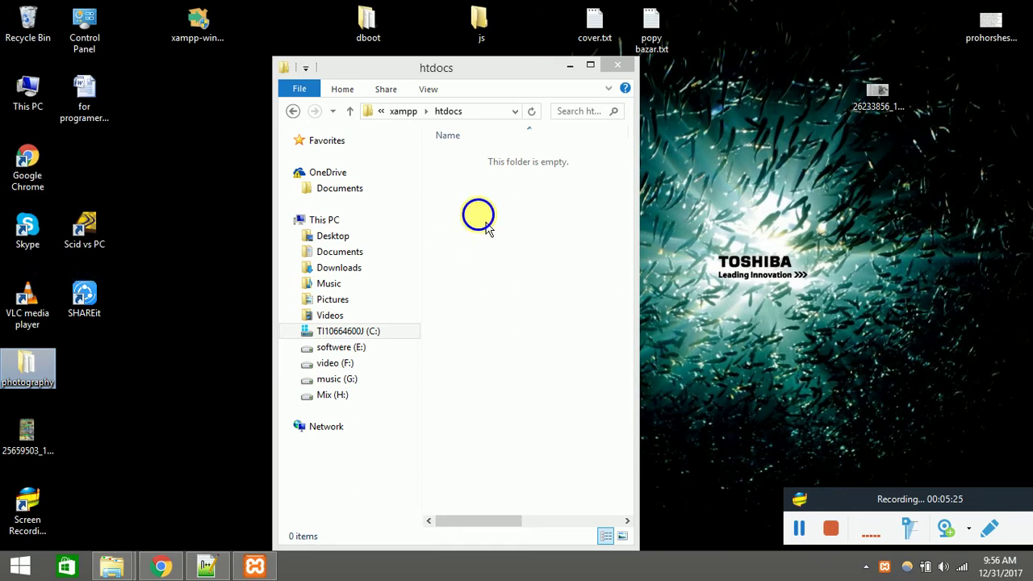
pyautogui.rightClick(478, 214)
pyautogui.click(517, 318)
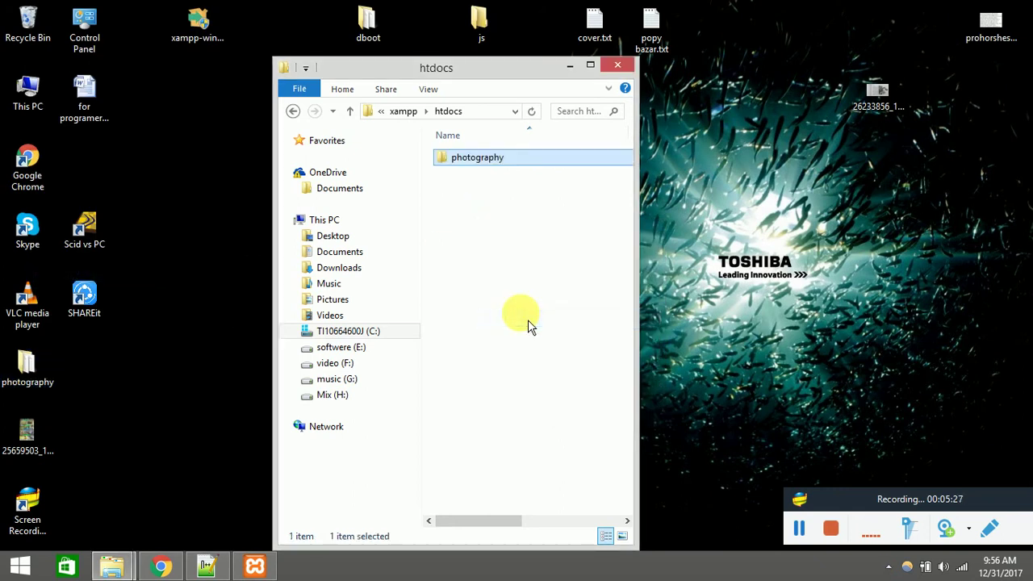
pyautogui.click(593, 67)
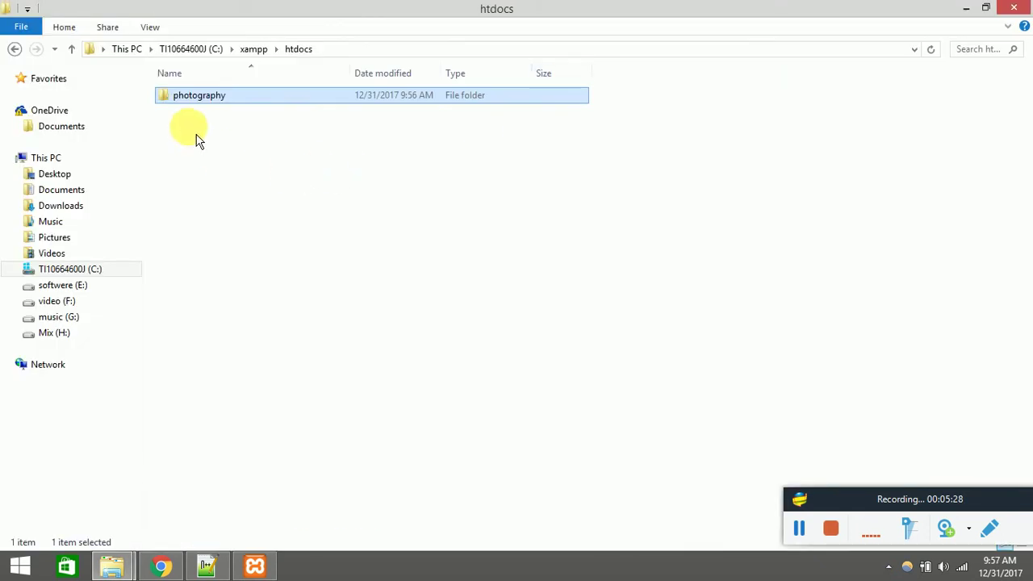
pyautogui.click(216, 187)
pyautogui.click(223, 97)
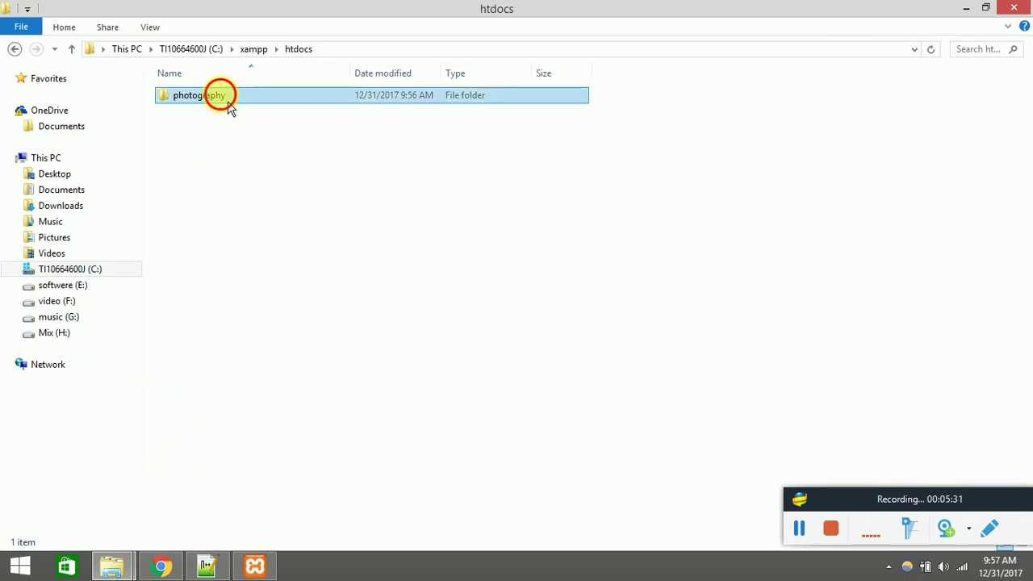
# Switch to Chrome and load the localhost root address without the dashboard path.
pyautogui.click(161, 566)
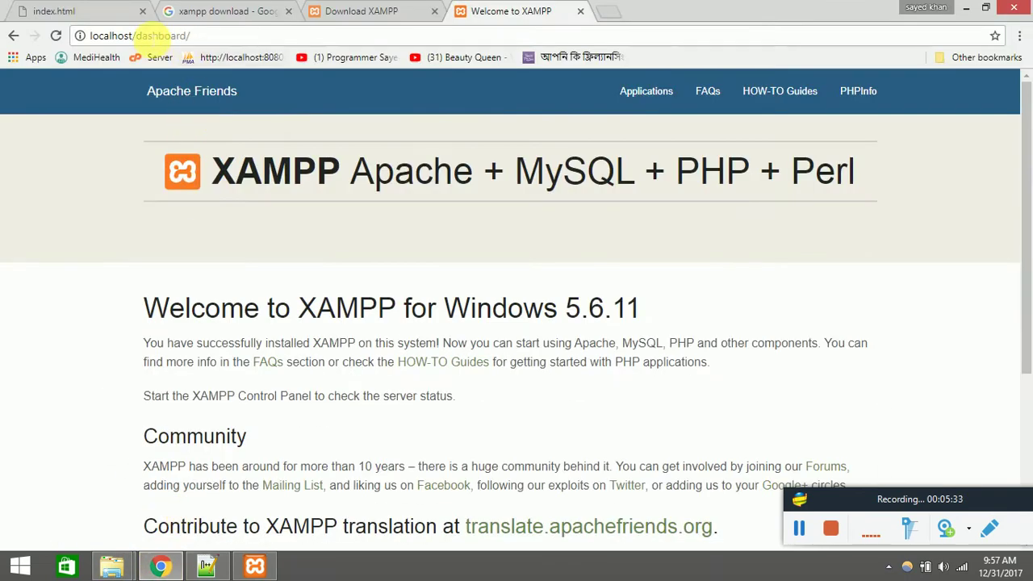
pyautogui.moveTo(135, 36); pyautogui.dragTo(258, 39)
pyautogui.press('BackSpace')
pyautogui.press('Return')
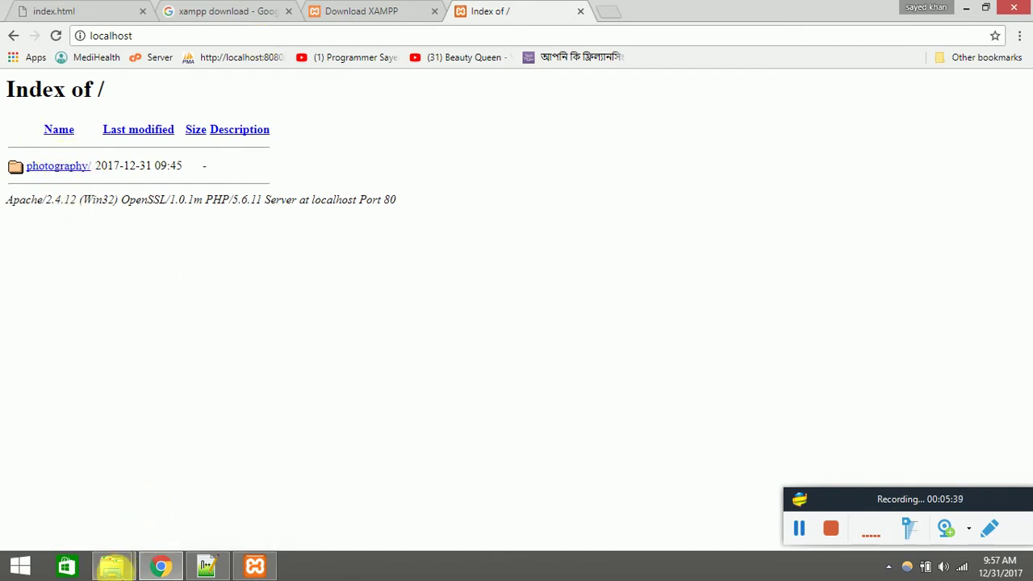
# Compare the localhost index with the htdocs folder in File Explorer, ending back in Chrome.
pyautogui.moveTo(112, 566)
pyautogui.click(252, 502)
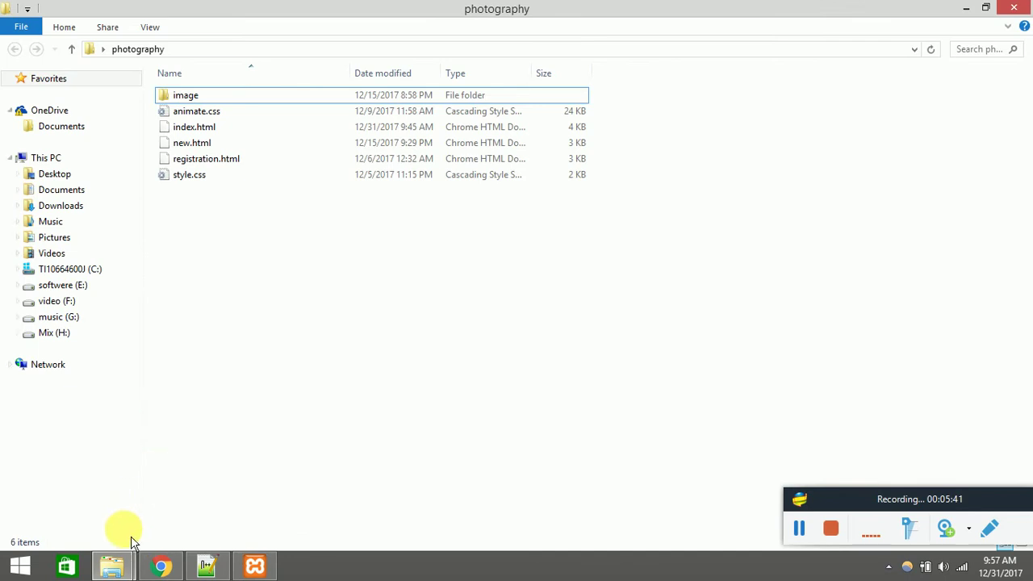
pyautogui.click(84, 492)
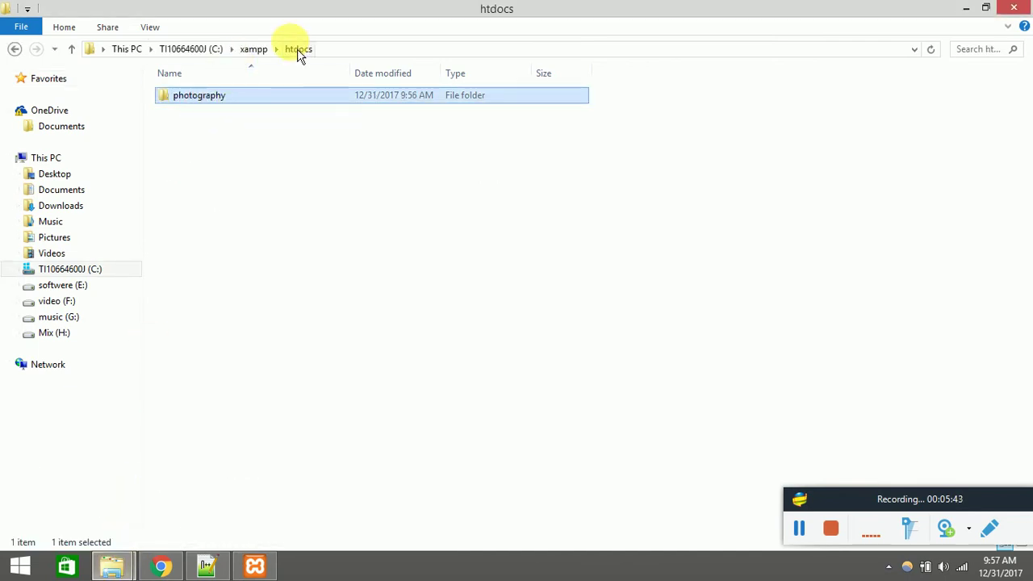
pyautogui.click(162, 566)
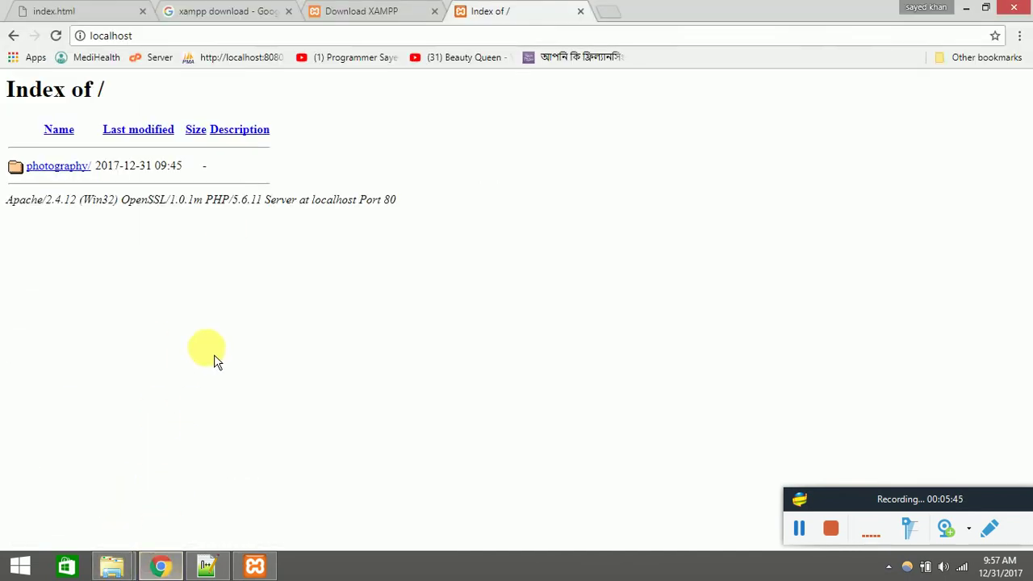
# Open the photography site from the localhost index and look over the whole page.
pyautogui.click(58, 165)
pyautogui.scroll(-3, 208, 270)
pyautogui.scroll(5, 173, 265)
pyautogui.scroll(-6, 201, 450)
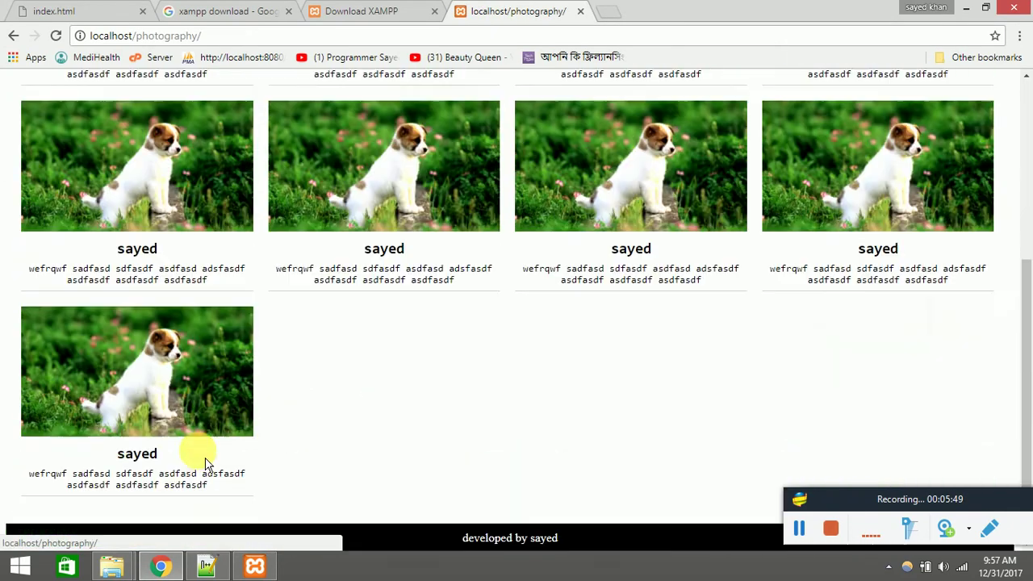
pyautogui.scroll(6, 272, 242)
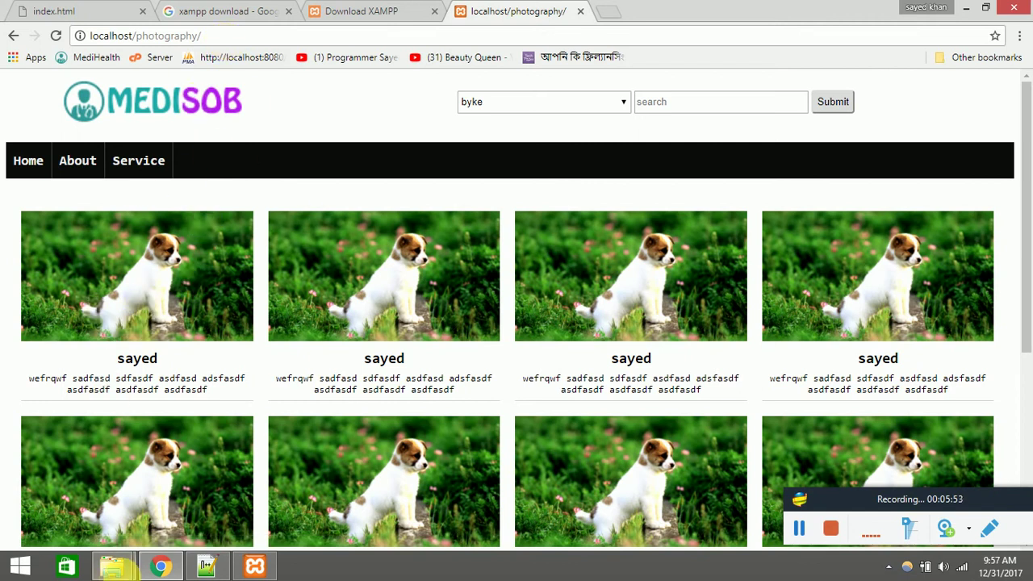
# Look through the files of the photography folder inside htdocs and return to the site in Chrome.
pyautogui.moveTo(113, 565)
pyautogui.click(90, 489)
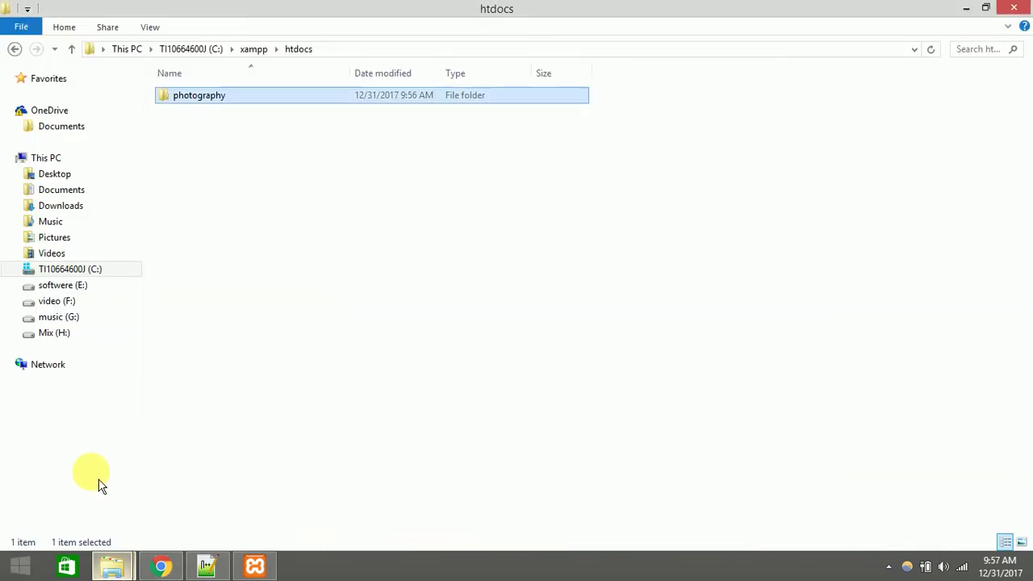
pyautogui.doubleClick(224, 102)
pyautogui.click(201, 148)
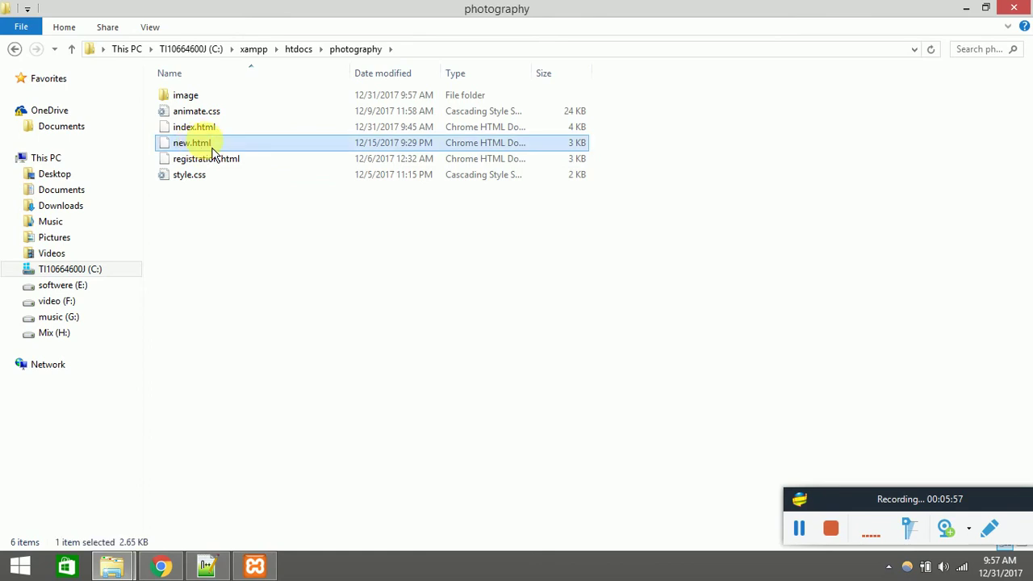
pyautogui.click(163, 566)
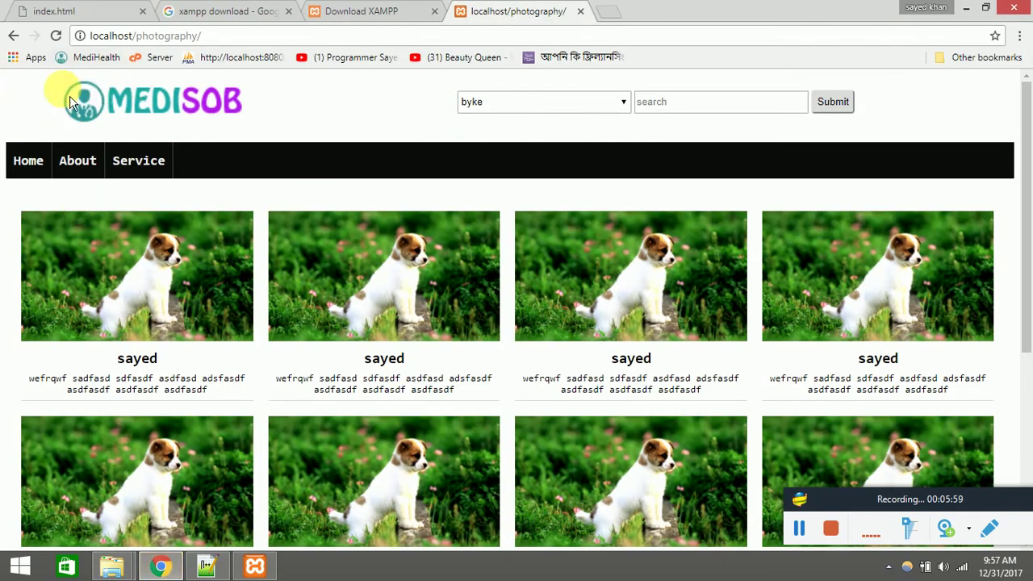
# Switch to Notepad++ and close all open files and the NppFTP panel.
pyautogui.click(215, 569)
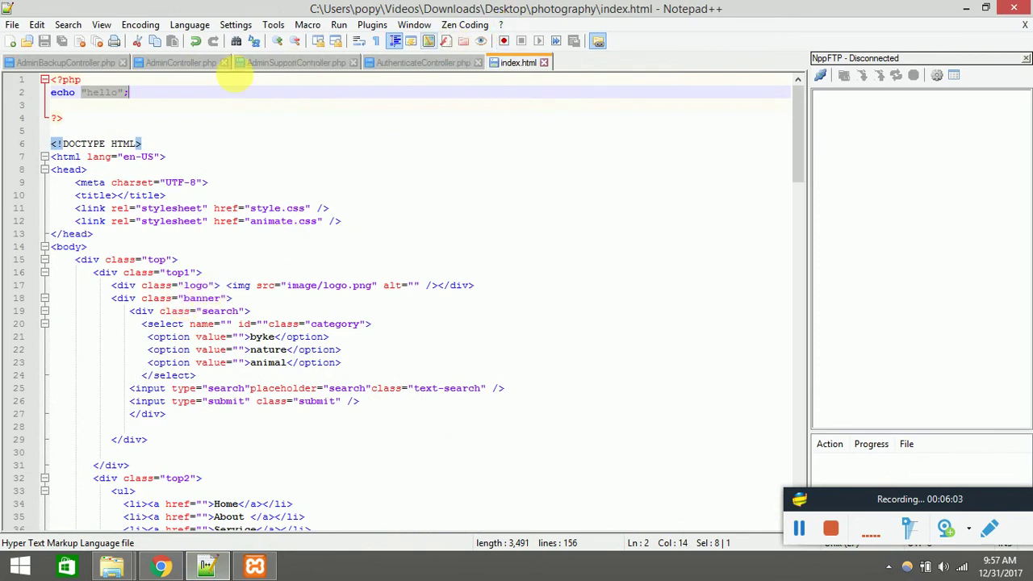
pyautogui.hotkey('ctrl', 'w')
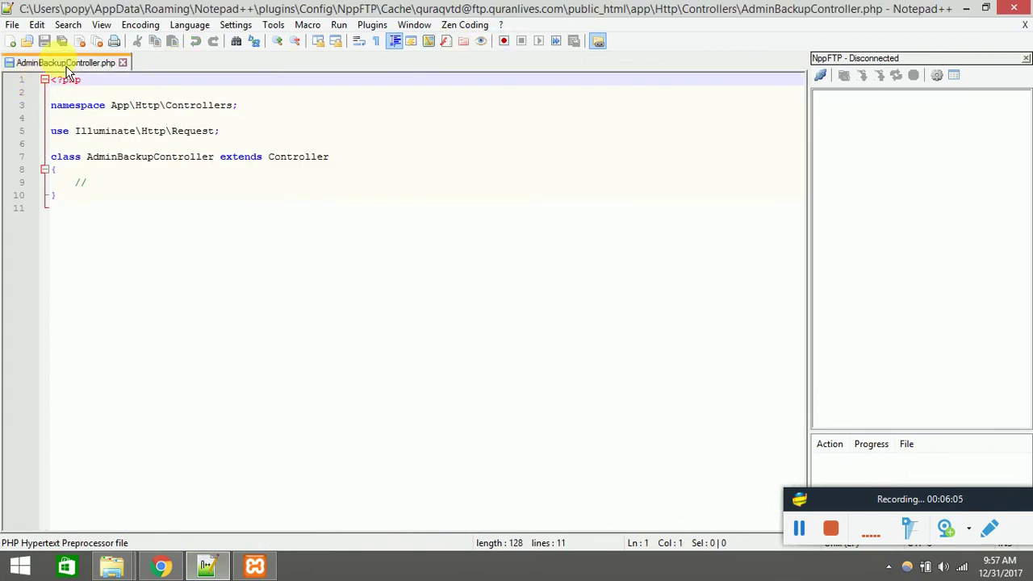
pyautogui.hotkey('ctrl', 'w')
pyautogui.click(1026, 58)
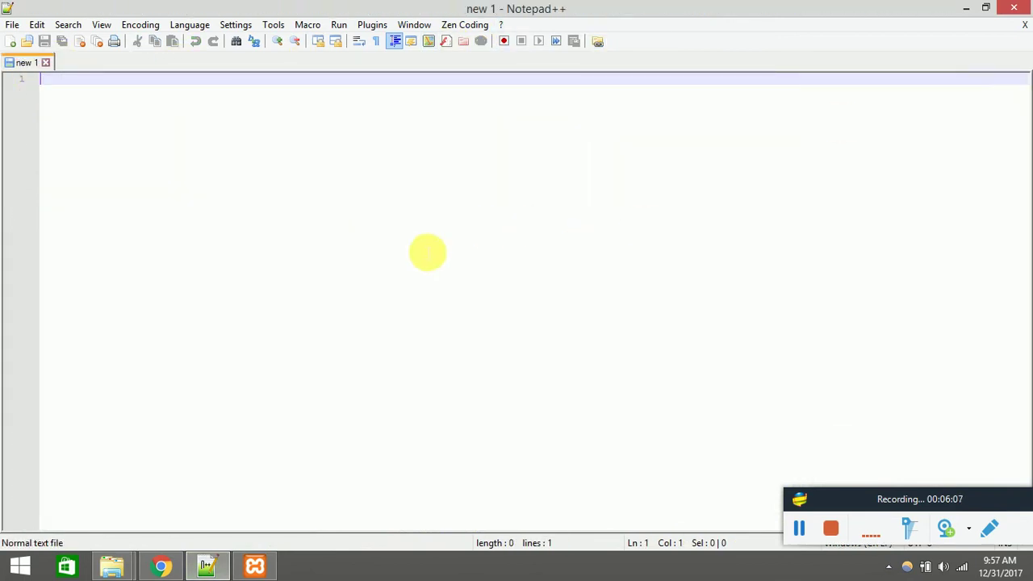
# Close the open photography folder windows and minimize Notepad++ and Chrome to reach the desktop.
pyautogui.moveTo(105, 565)
pyautogui.click(95, 515)
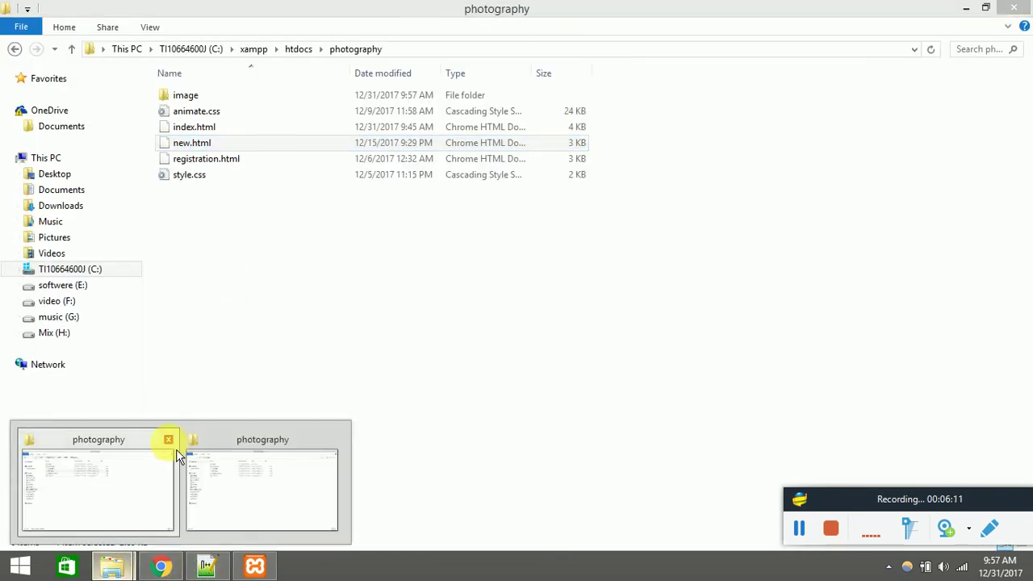
pyautogui.click(168, 440)
pyautogui.hotkey('alt', 'Tab')
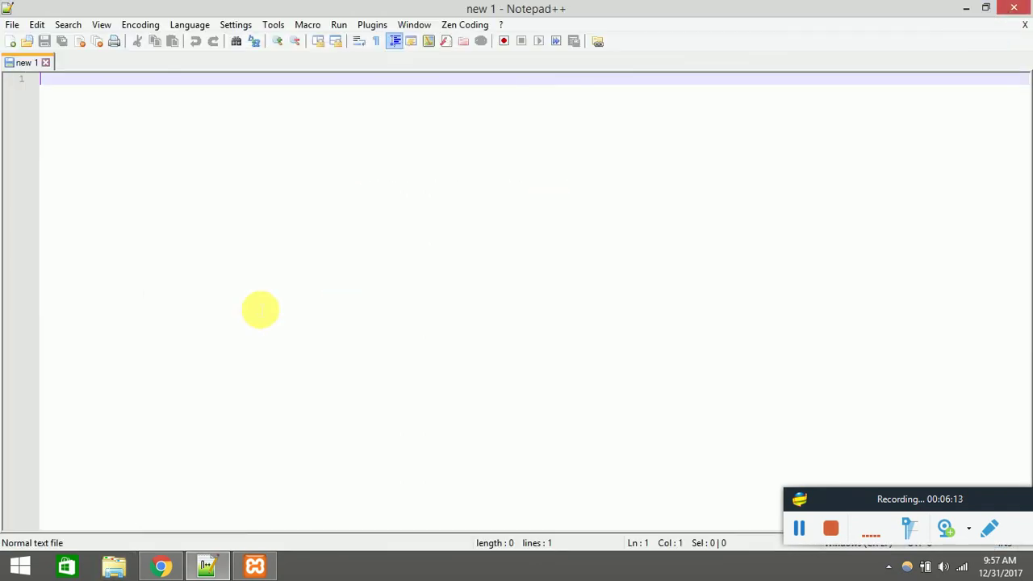
pyautogui.click(972, 9)
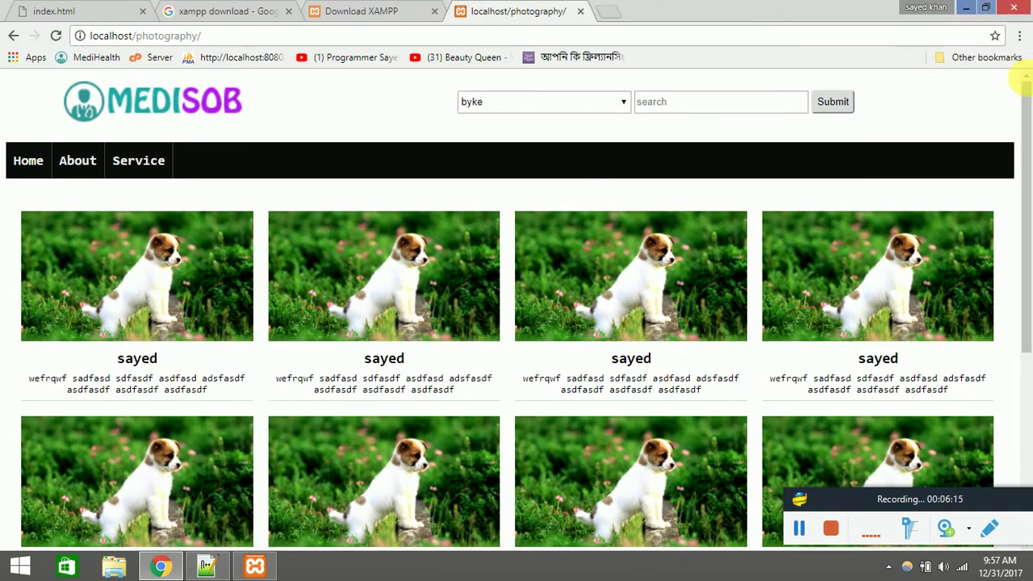
pyautogui.click(973, 10)
# Browse from This PC to the photography folder in C:\xampp\htdocs.
pyautogui.doubleClick(27, 87)
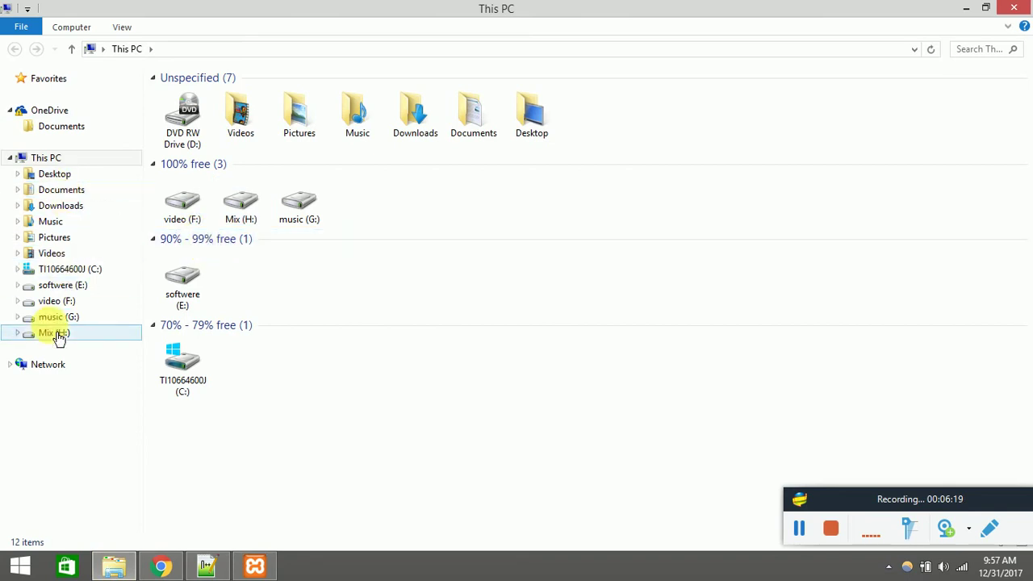
pyautogui.click(70, 270)
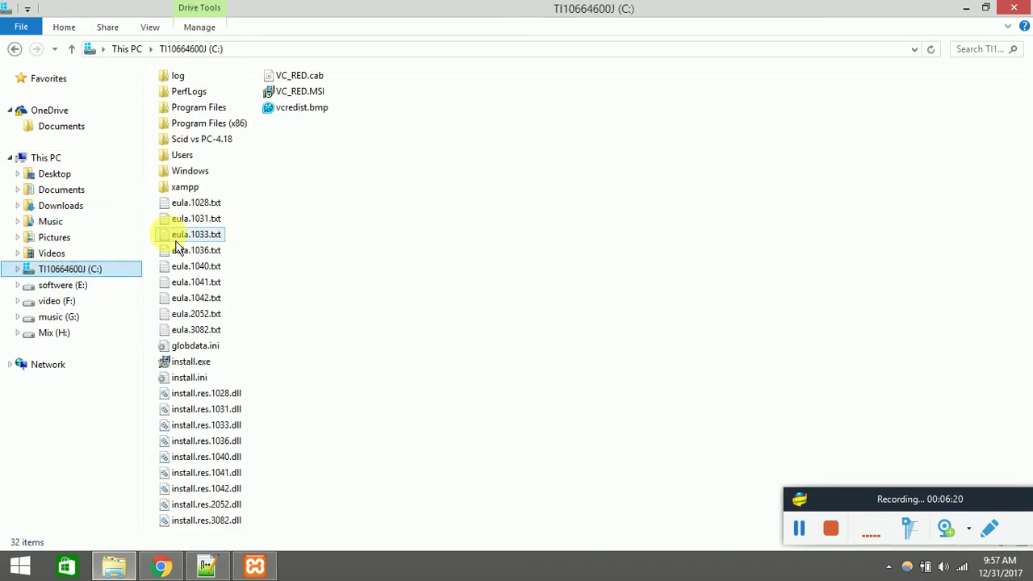
pyautogui.doubleClick(193, 190)
pyautogui.doubleClick(189, 173)
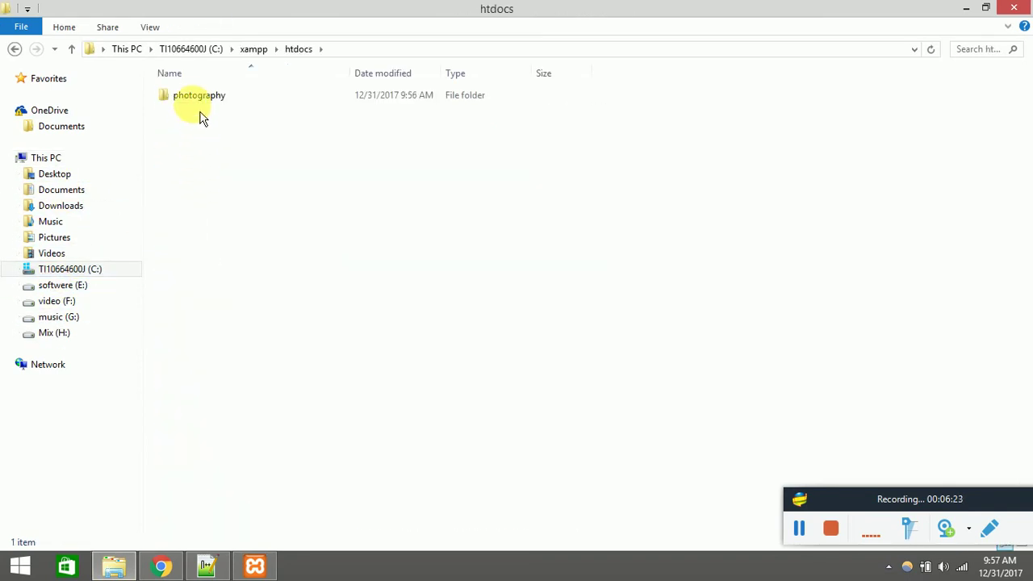
pyautogui.doubleClick(192, 95)
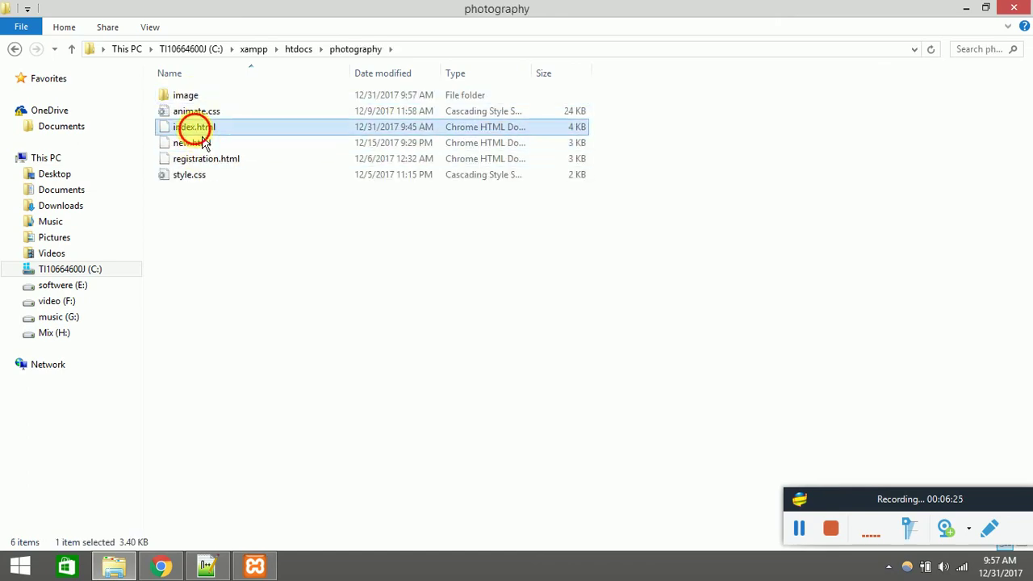
# Open index.html from the htdocs photography folder in Notepad++ and place the cursor on the empty line of its PHP block.
pyautogui.rightClick(198, 131)
pyautogui.click(263, 222)
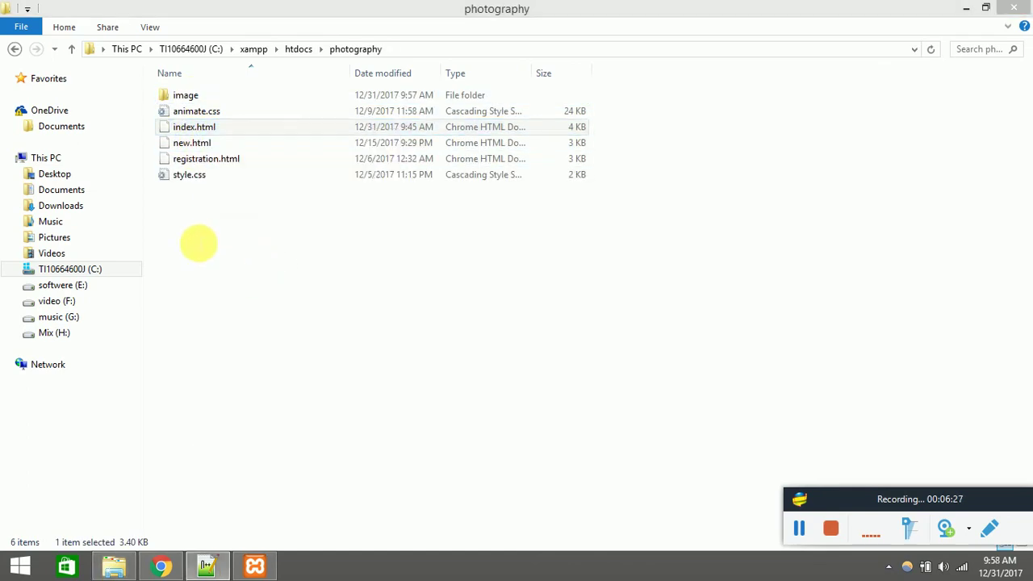
pyautogui.moveTo(71, 118); pyautogui.dragTo(47, 80)
pyautogui.click(152, 106)
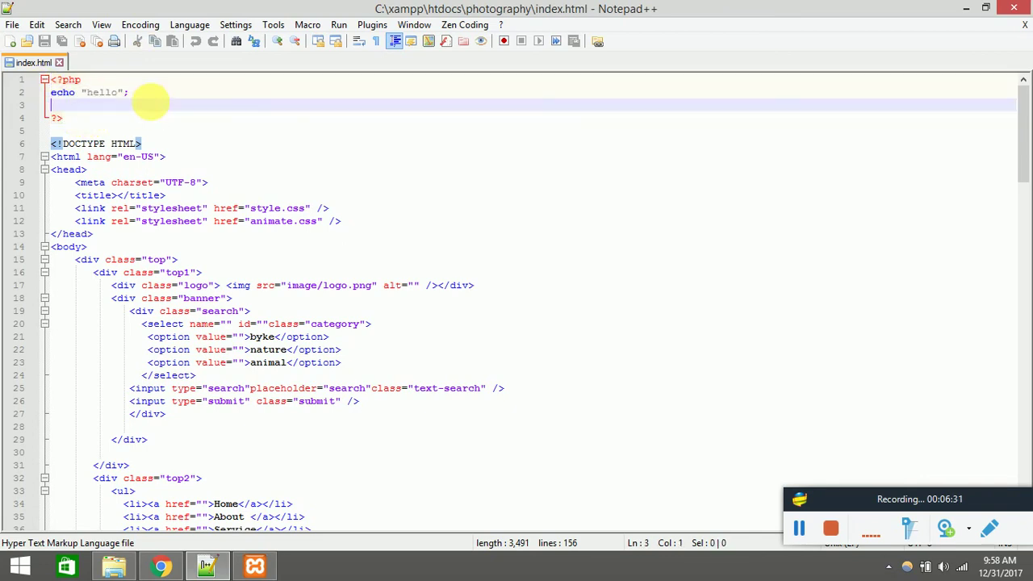
# Return to the htdocs photography folder, rename index.html to index.php and accept the file extension change.
pyautogui.click(967, 9)
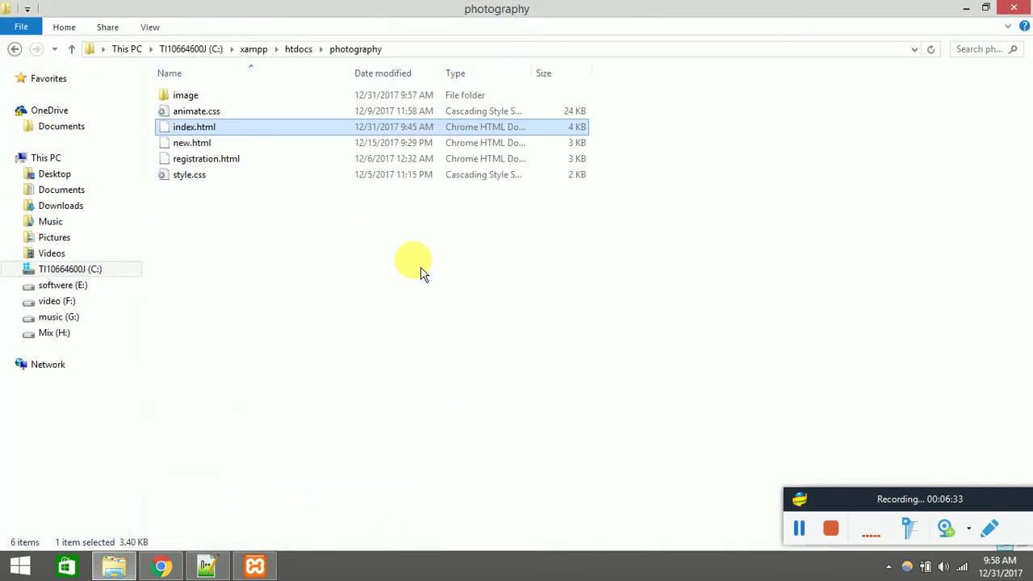
pyautogui.rightClick(199, 132)
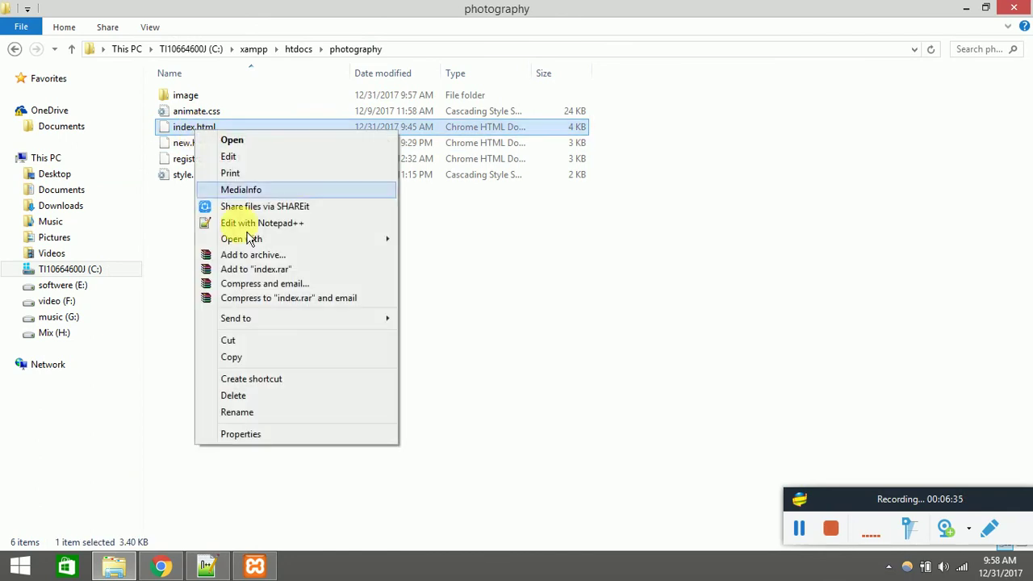
pyautogui.click(279, 412)
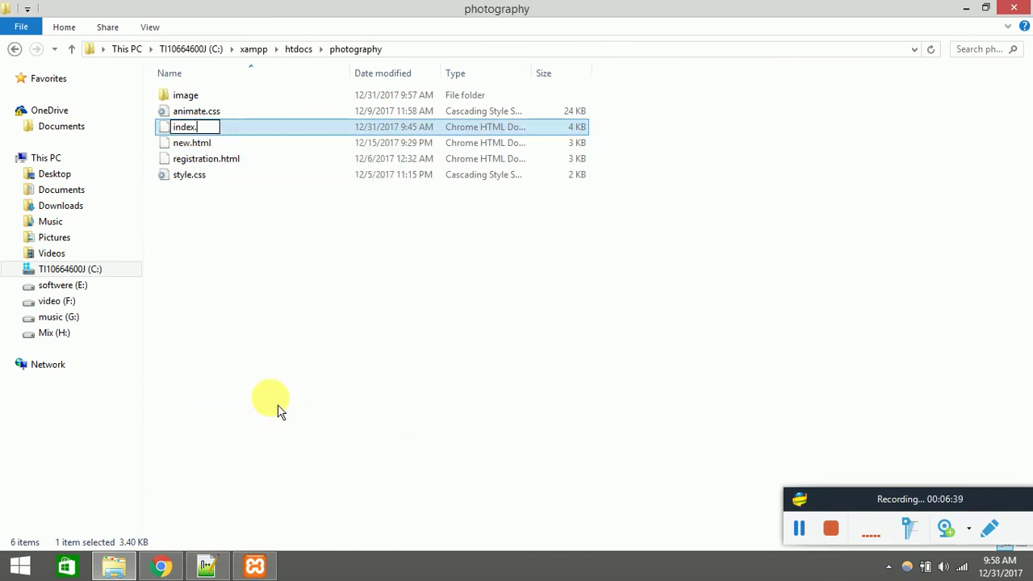
pyautogui.press('Return')
pyautogui.press('Return')
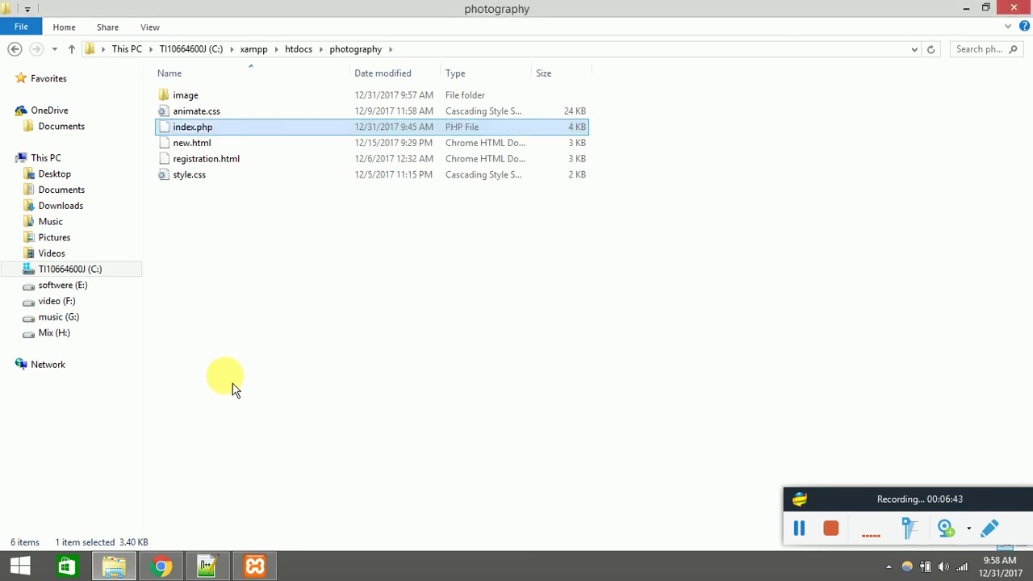
# Switch to Chrome and reload the localhost/photography page.
pyautogui.click(161, 566)
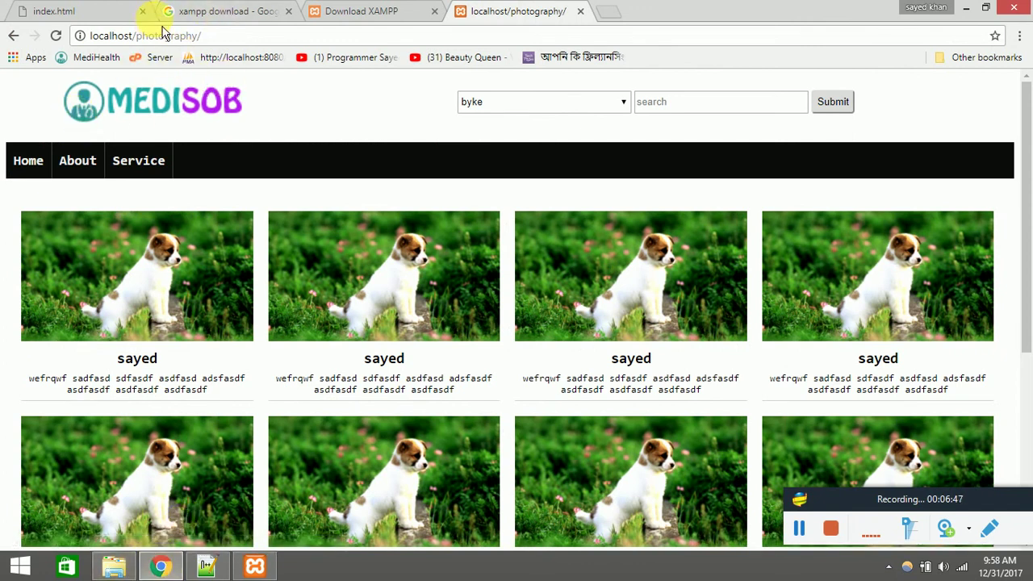
pyautogui.click(58, 39)
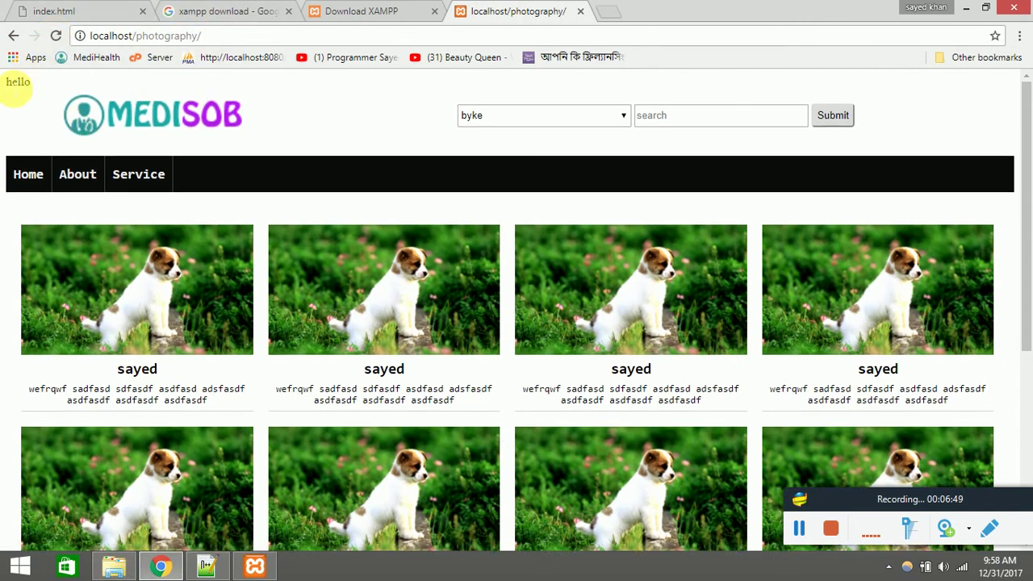